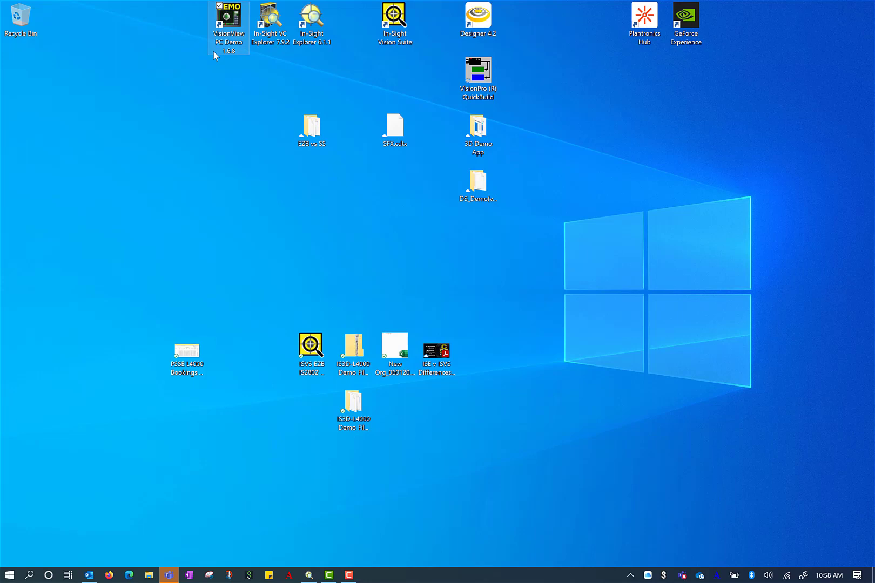
Launch VisionView PC Demo 1.6.8 from its desktop shortcut.
double_click(231, 22)
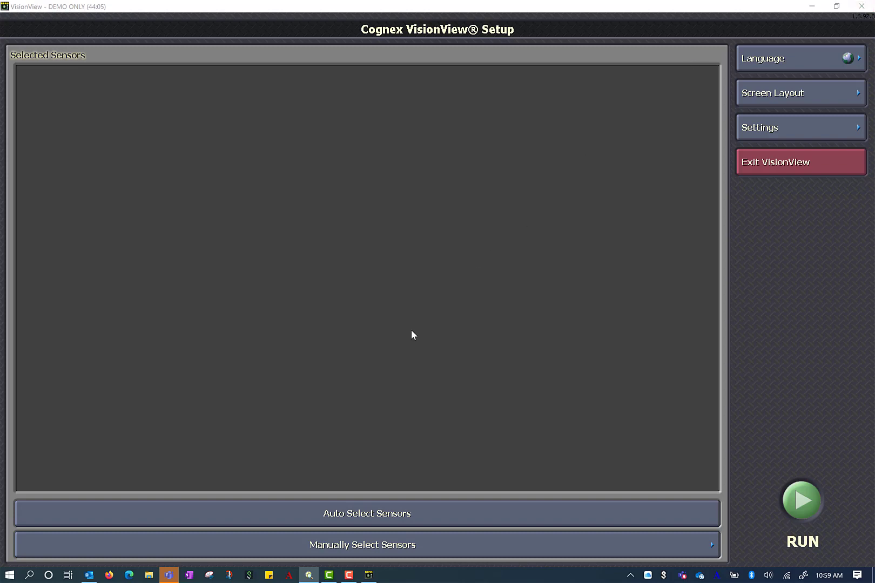
Switch to manual selection and review IS7802_Styron, IS7905M-Styron, IS8402-Styron and USNA-1368-1064.
click(352, 547)
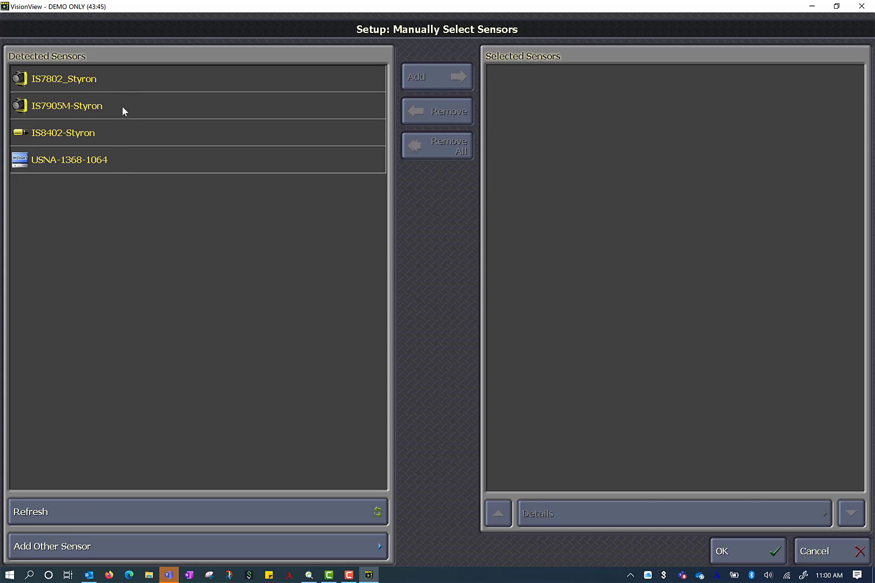
click(126, 82)
click(122, 106)
click(121, 131)
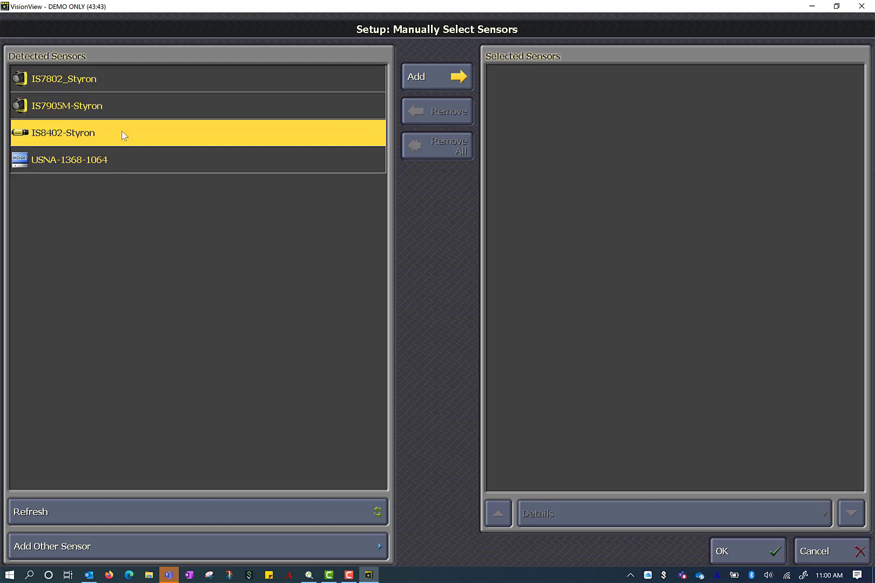
click(125, 160)
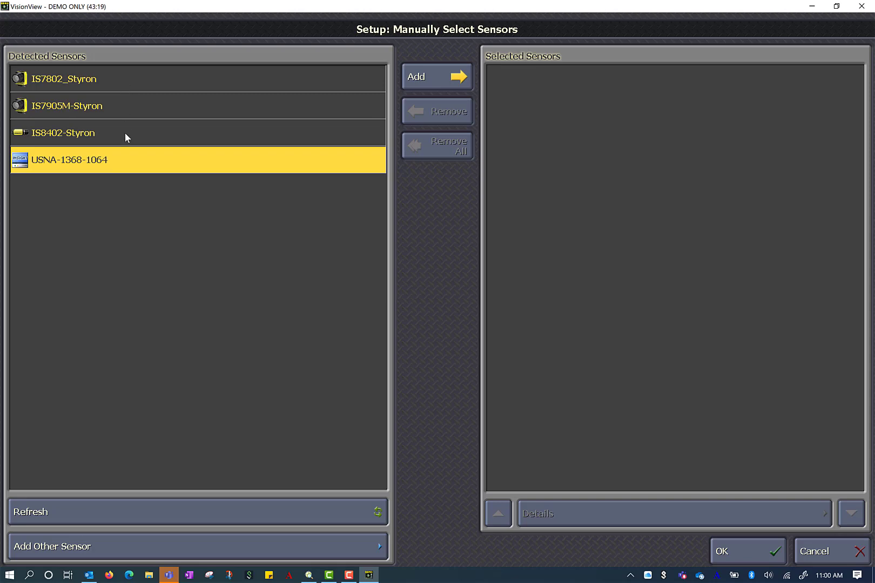
Reselect each detected sensor in turn, ending with IS7802_Styron highlighted to add.
click(124, 79)
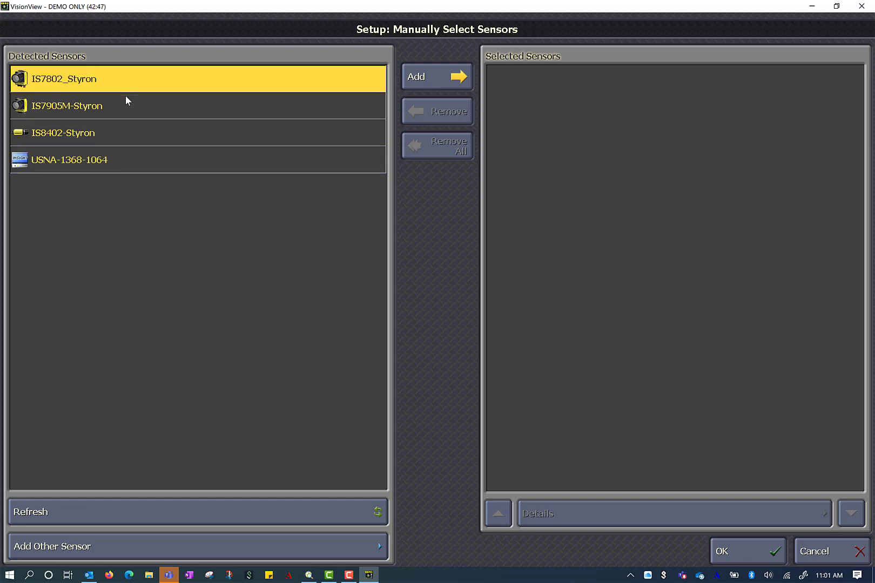
click(126, 104)
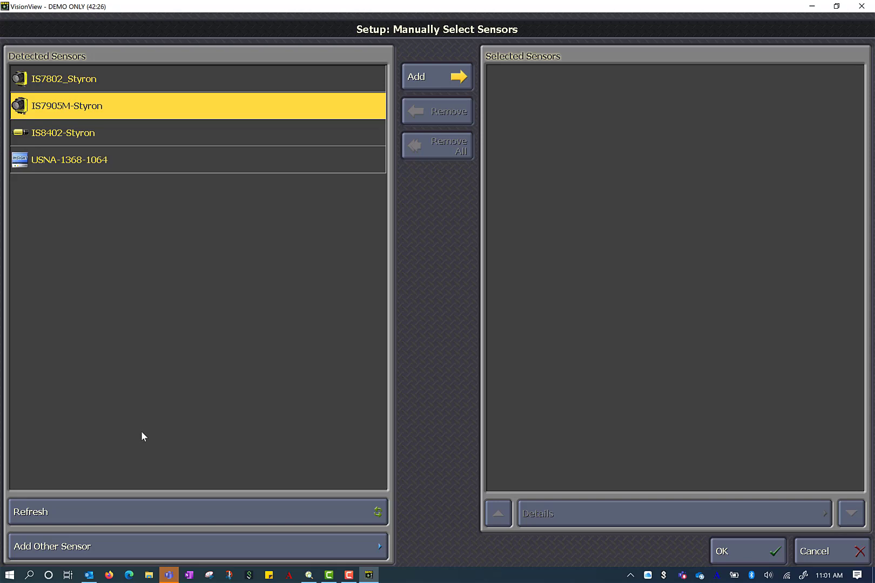
click(139, 86)
click(139, 109)
click(142, 133)
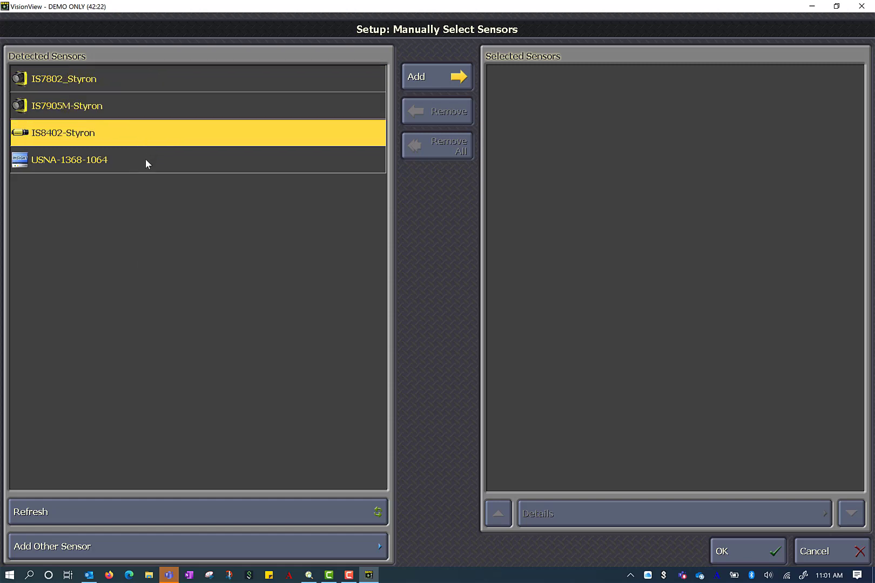
click(146, 159)
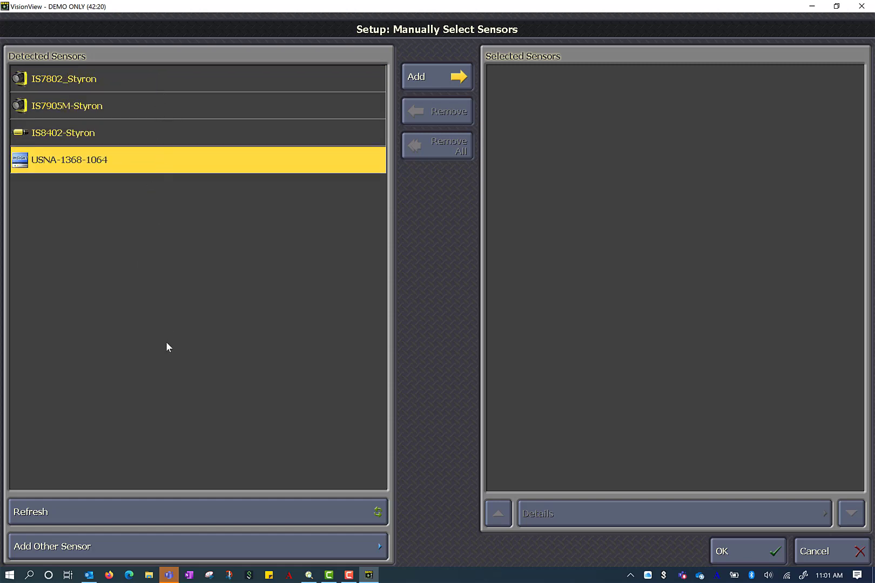
click(196, 89)
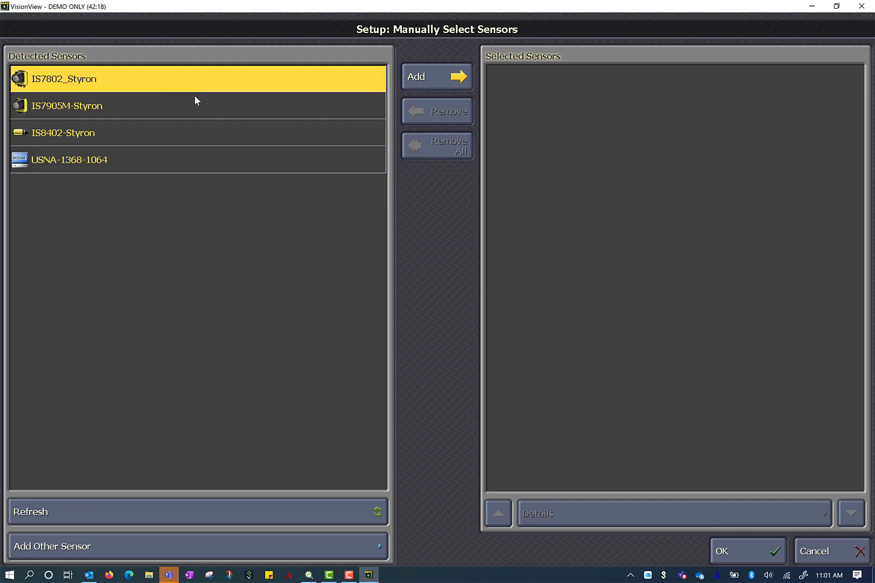
Add IS7802_Styron, IS7905M-Styron, IS8402-Styron and USNA-1368-1064 to the selected sensors.
click(456, 82)
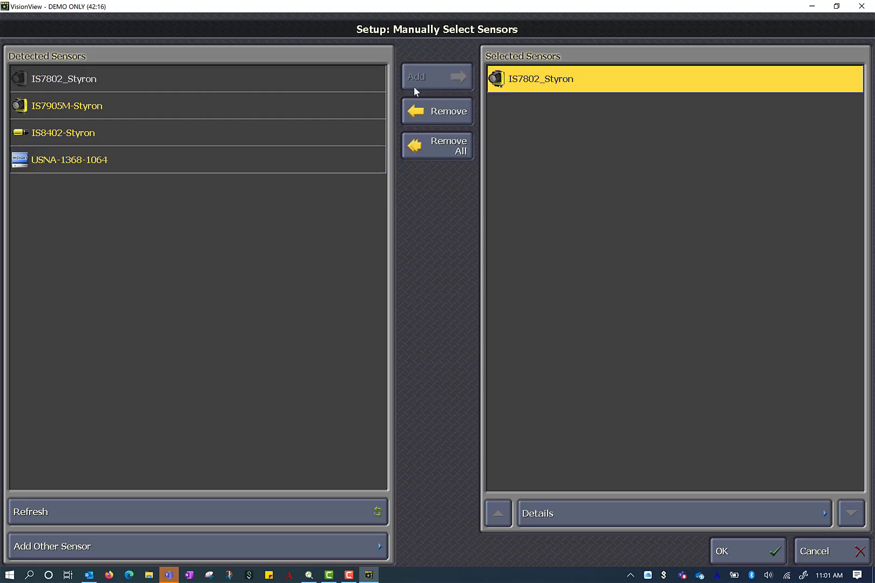
click(348, 107)
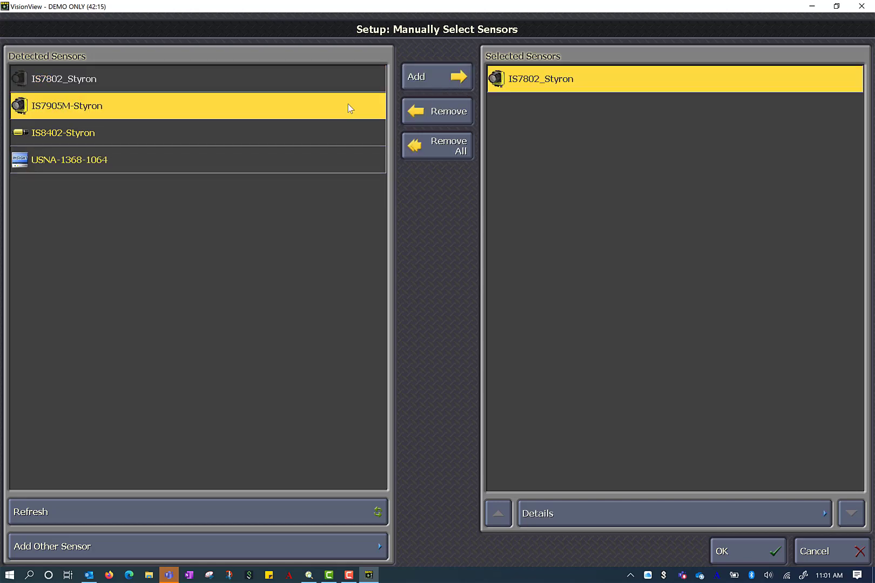
click(427, 77)
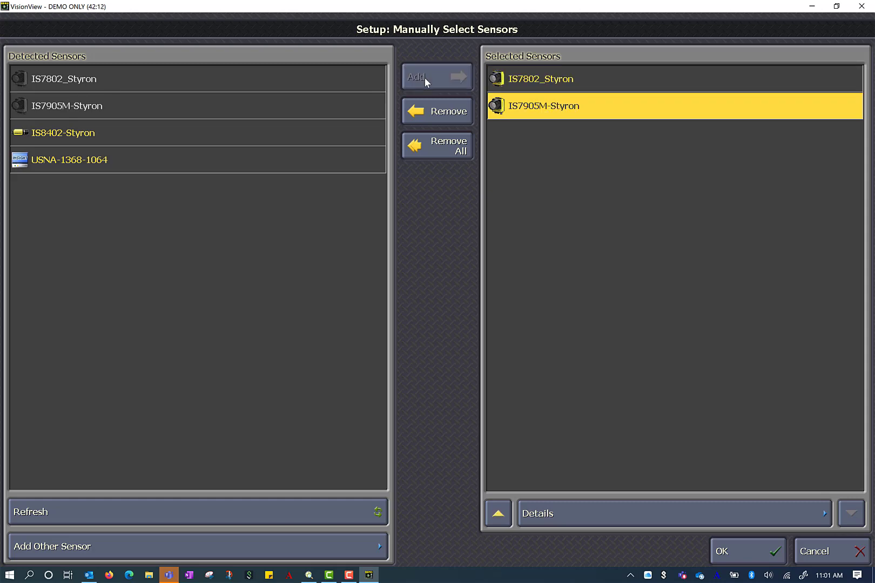
click(274, 130)
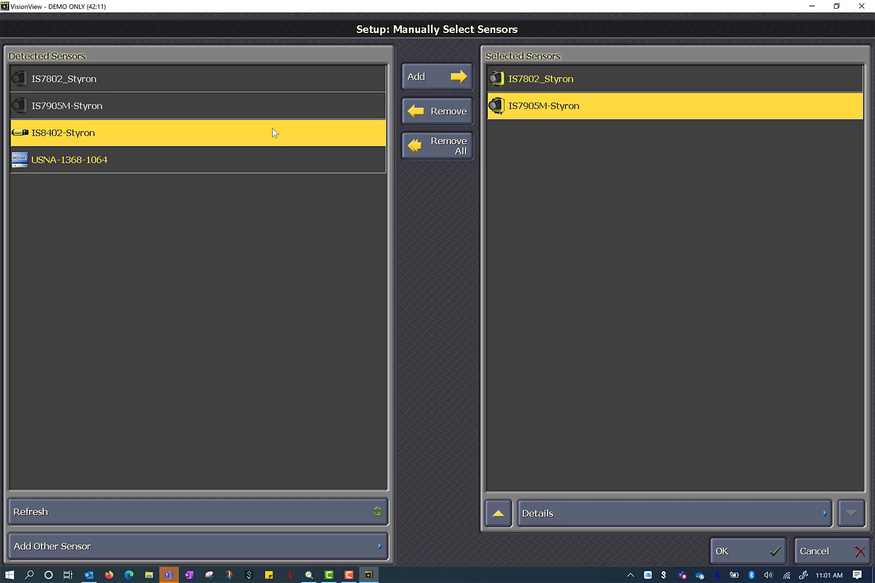
click(410, 80)
click(306, 161)
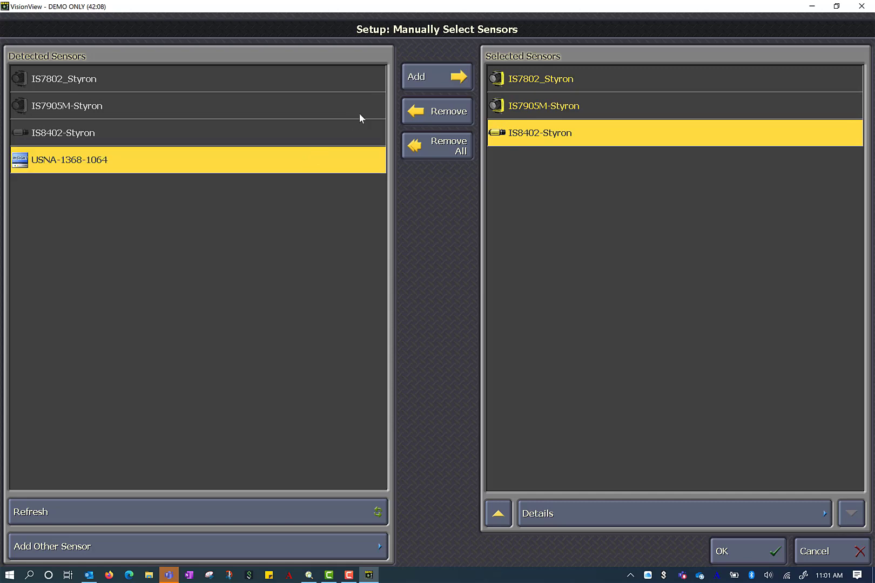
click(416, 77)
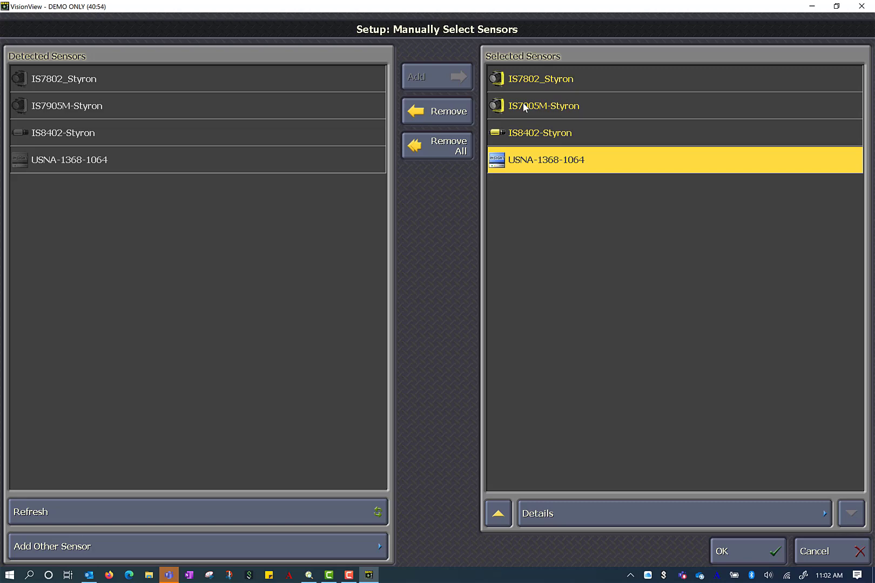
Check all four chosen sensors, confirm with OK and start RUN.
click(561, 82)
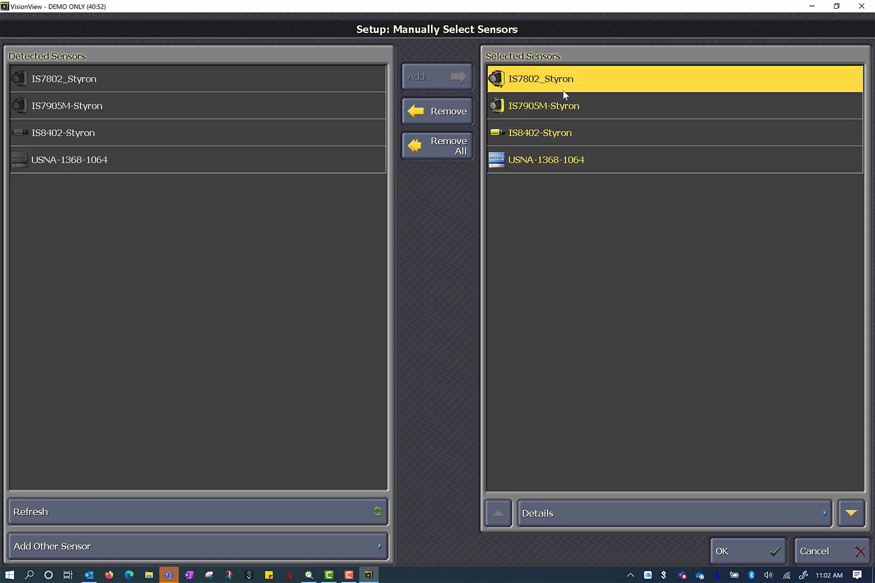
click(564, 108)
click(571, 134)
click(585, 159)
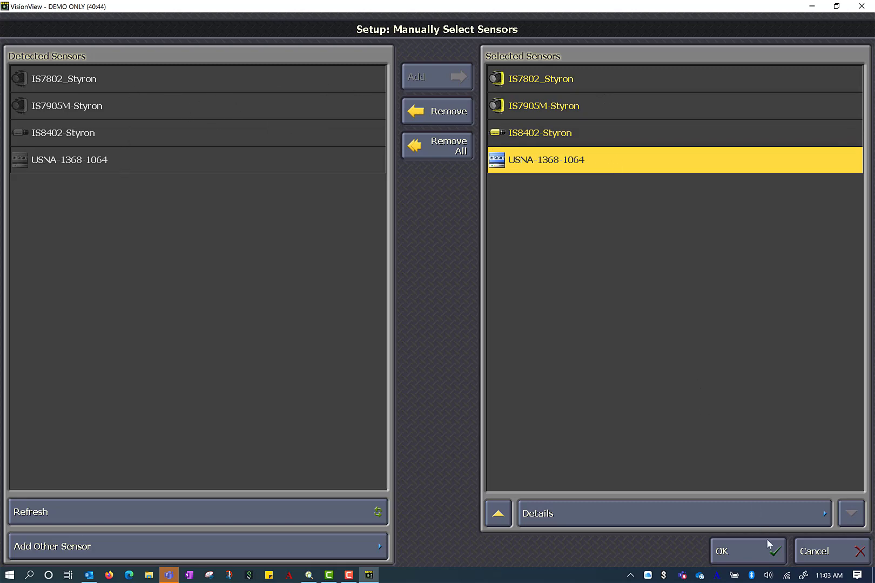
click(771, 557)
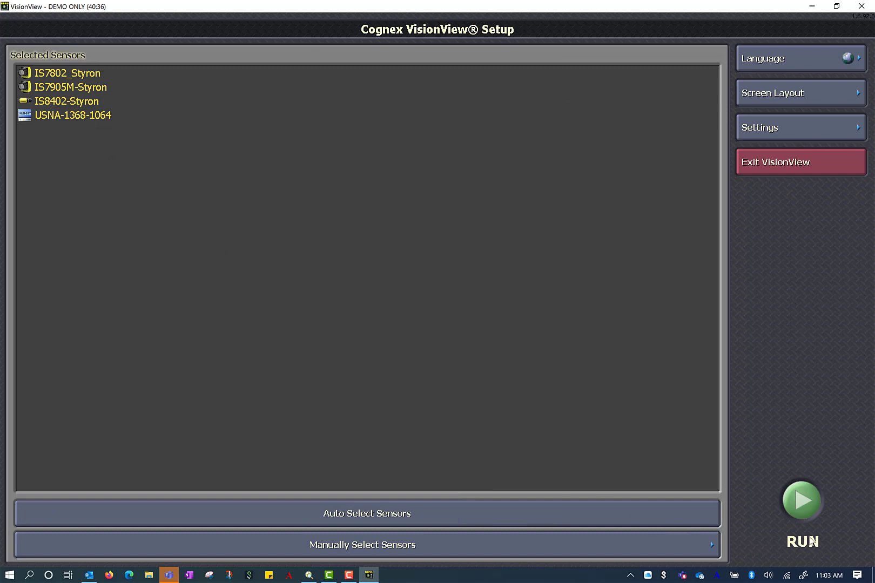
click(805, 500)
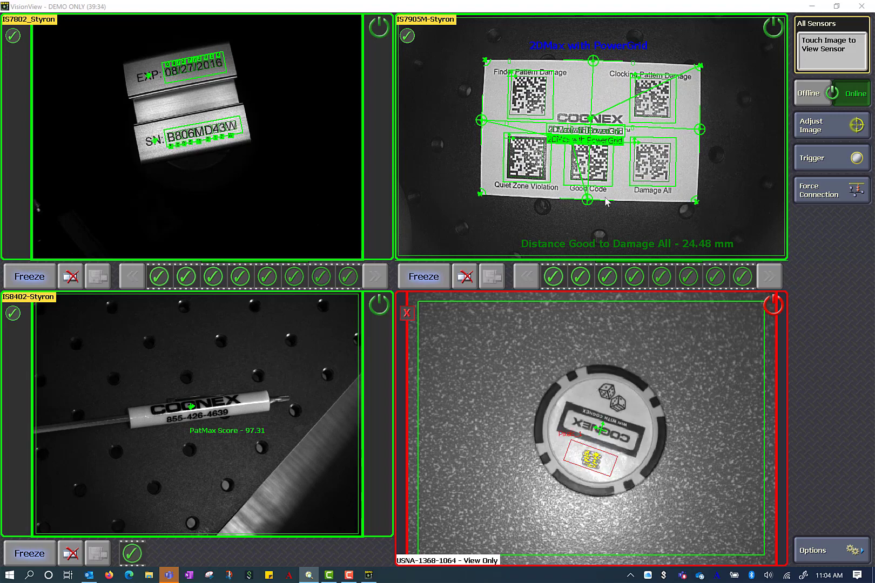
View IS7802_Styron full-screen, toggle its OCR graphics, then open IS7905M-Styron from the grid.
click(205, 163)
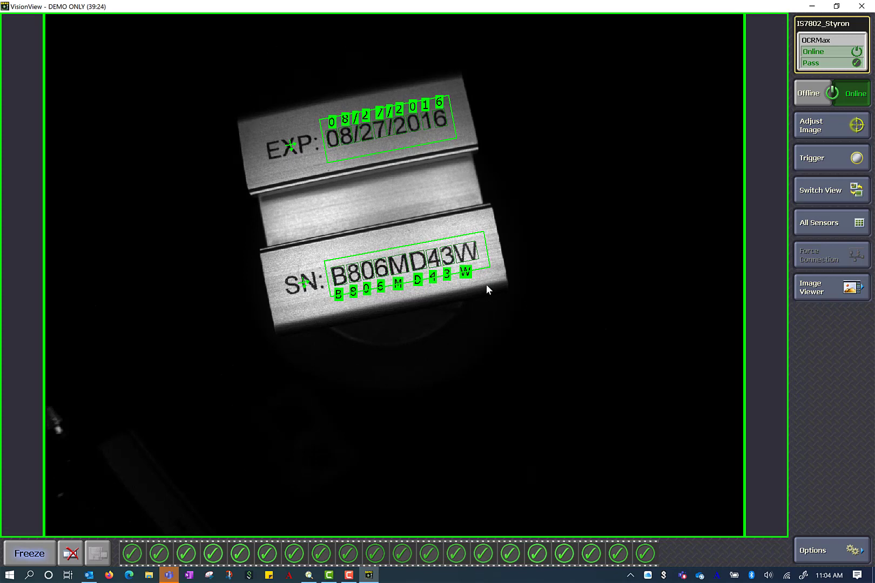
click(826, 190)
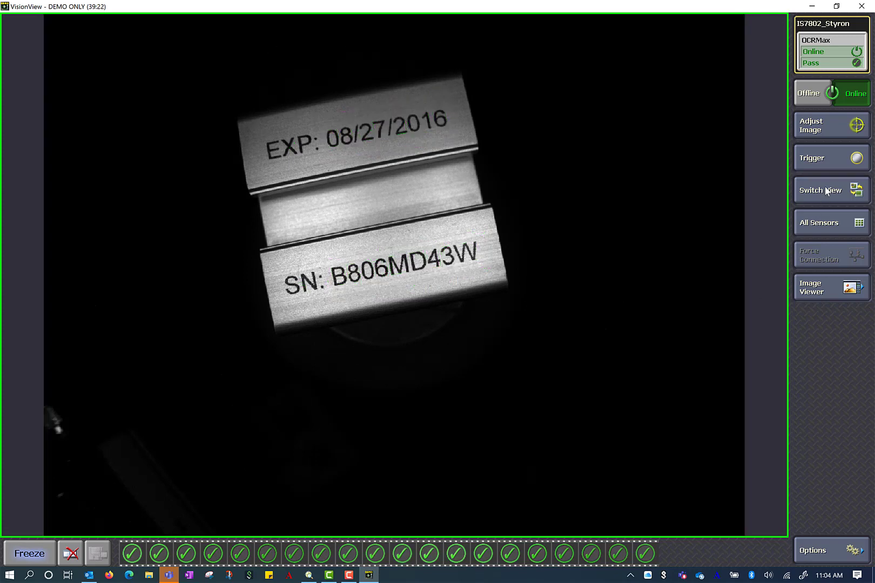
click(826, 190)
click(825, 191)
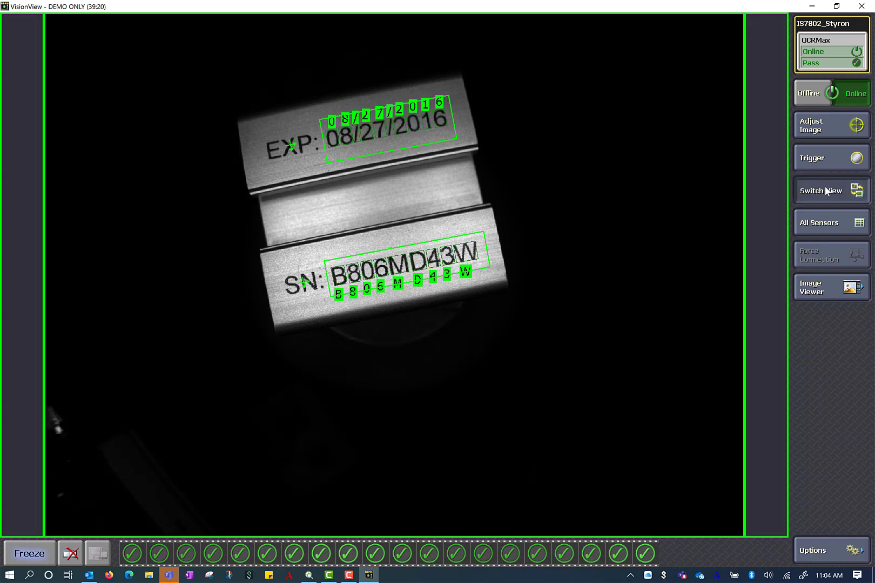
click(825, 190)
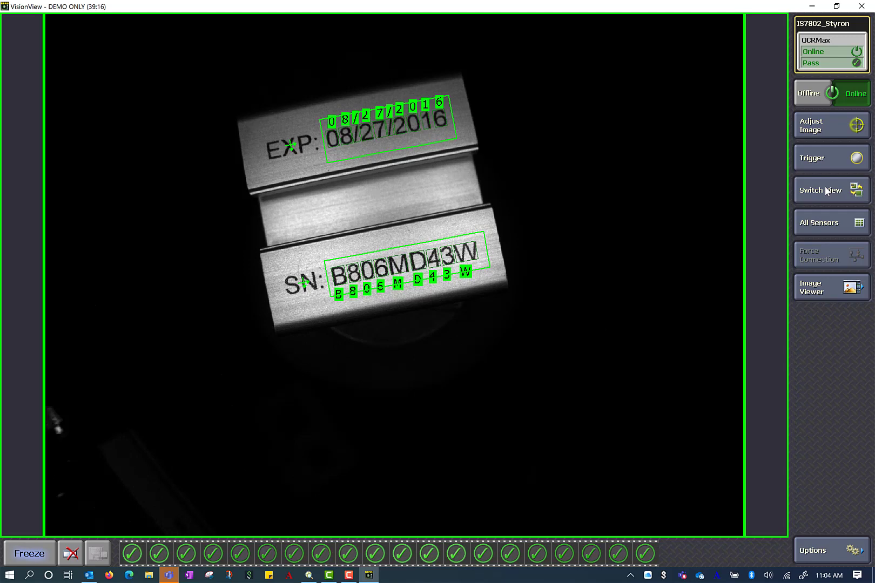
click(816, 227)
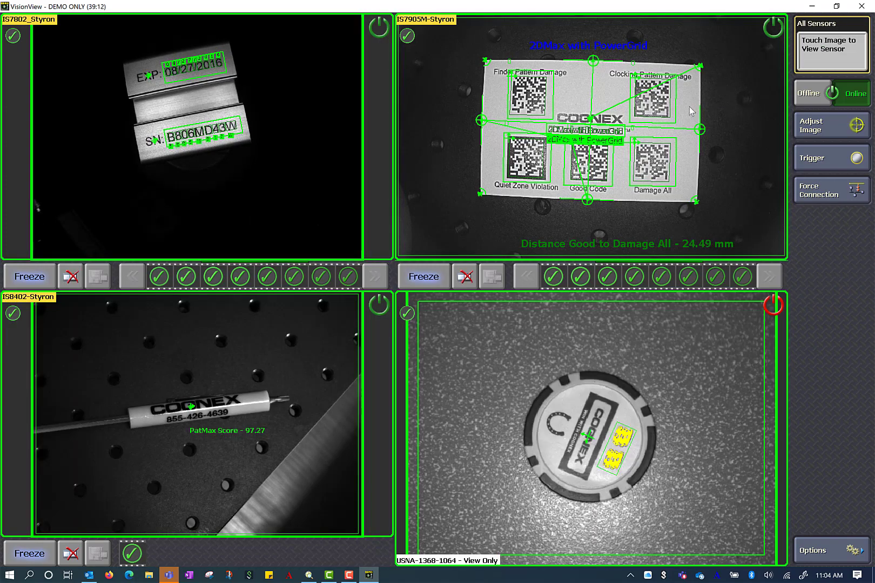
click(747, 145)
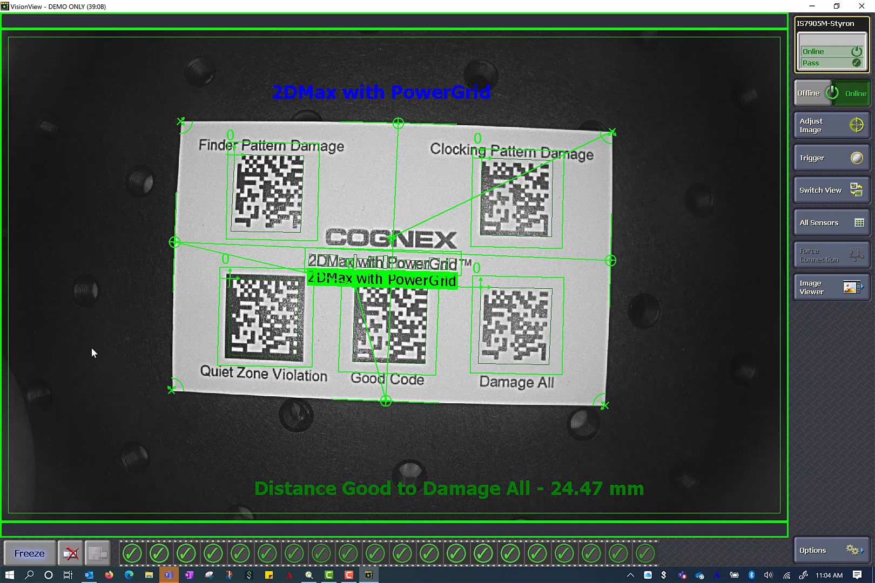
Show the IS7905M-Styron parameter list below the camera image and scroll it up.
click(813, 197)
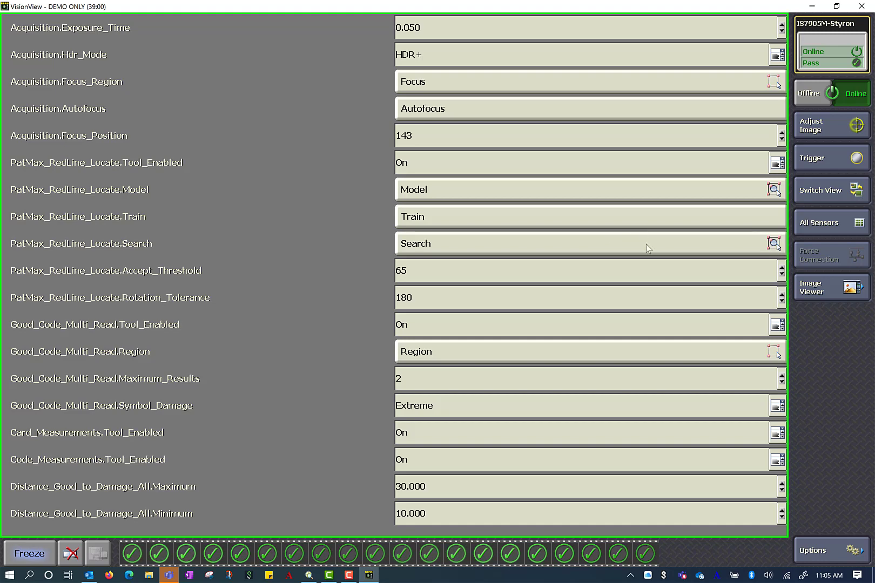
click(843, 197)
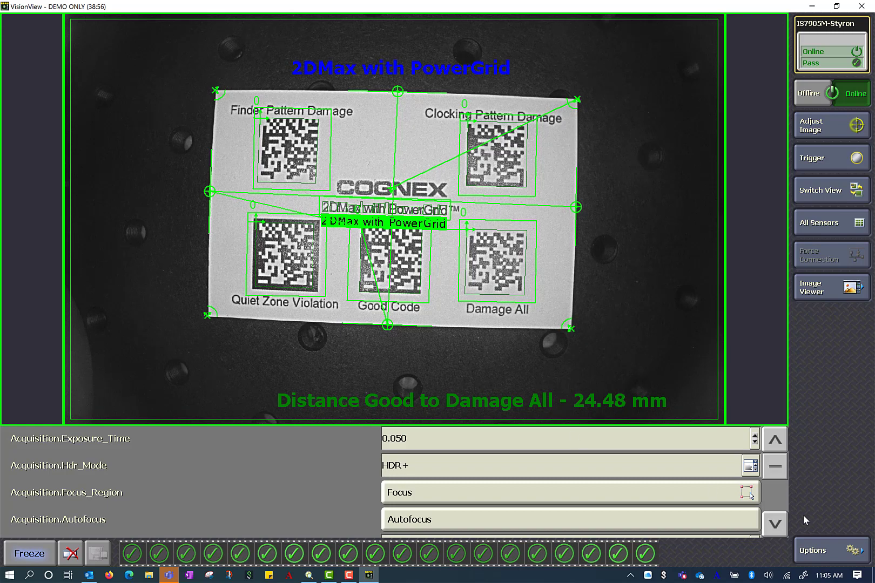
drag(774, 468, 774, 498)
scroll(776, 476, up, 1)
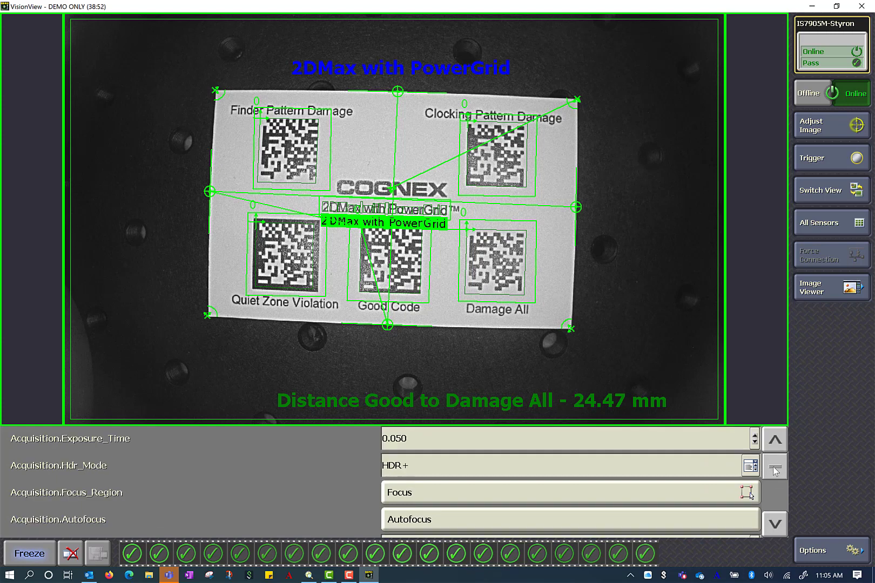
Inspect Exposure_Time and Hdr_Mode without changes, then show the plain image full-size.
click(756, 442)
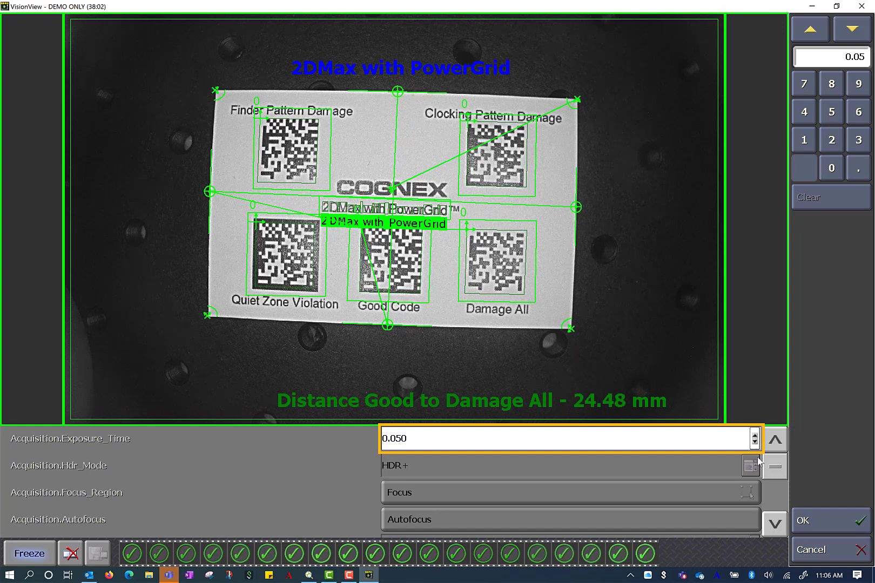
click(823, 551)
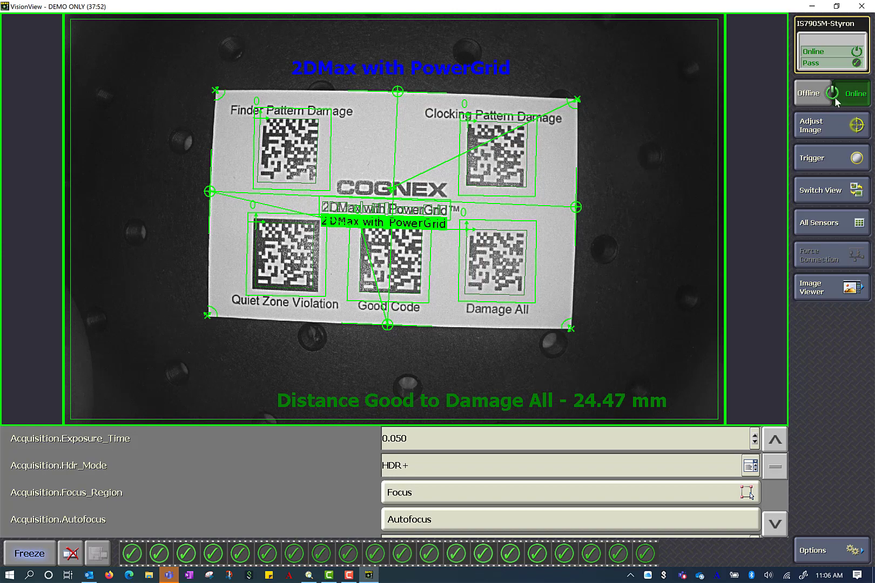
click(707, 471)
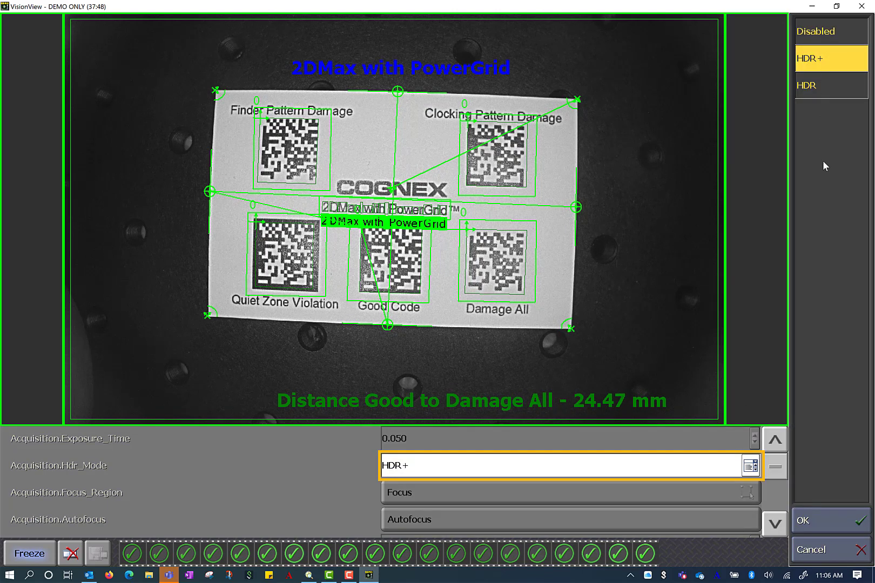
click(822, 559)
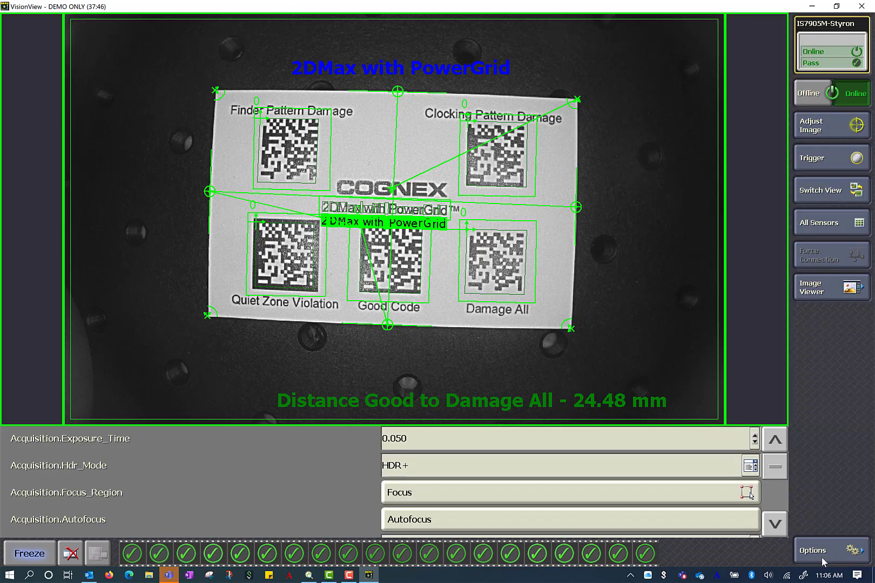
click(821, 194)
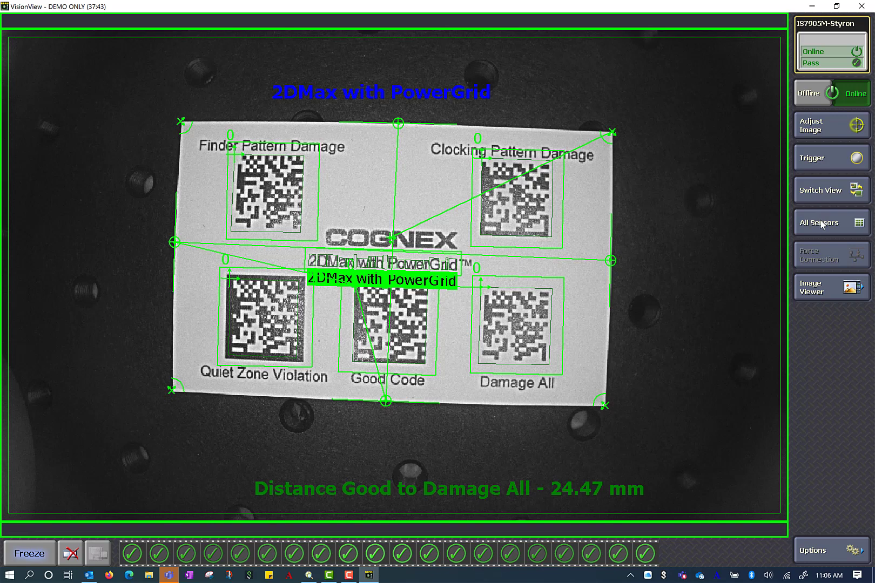
Switch to the four-sensor grid, then bring up IS7905M-Styron's Options job list.
click(822, 224)
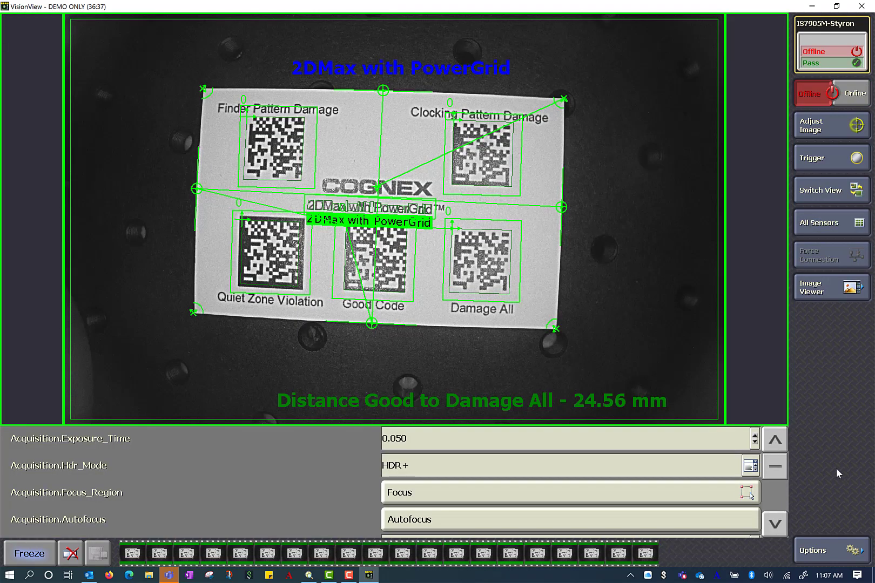
click(828, 551)
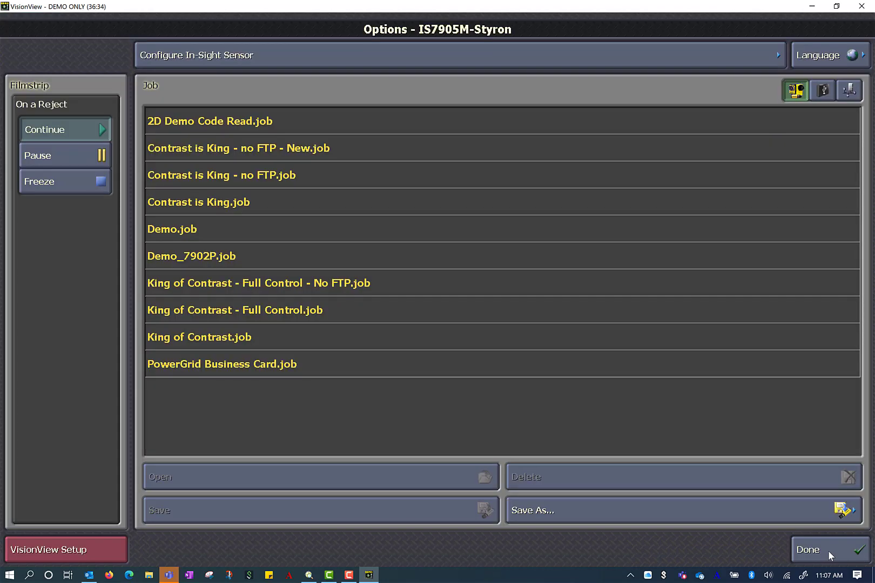
Browse 2D Demo Code Read.job and the three Contrast is King jobs, then exit with Done.
click(241, 126)
click(246, 151)
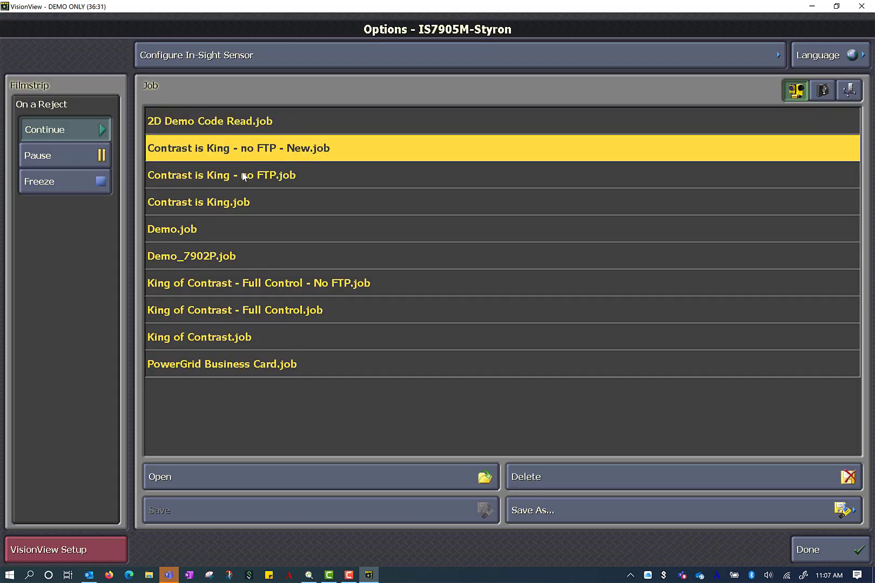
click(244, 179)
click(244, 201)
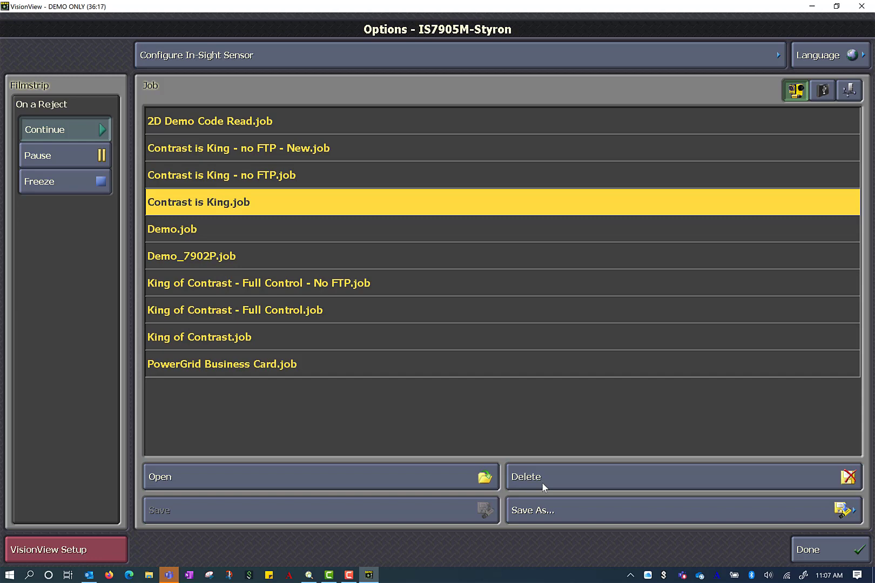
click(802, 550)
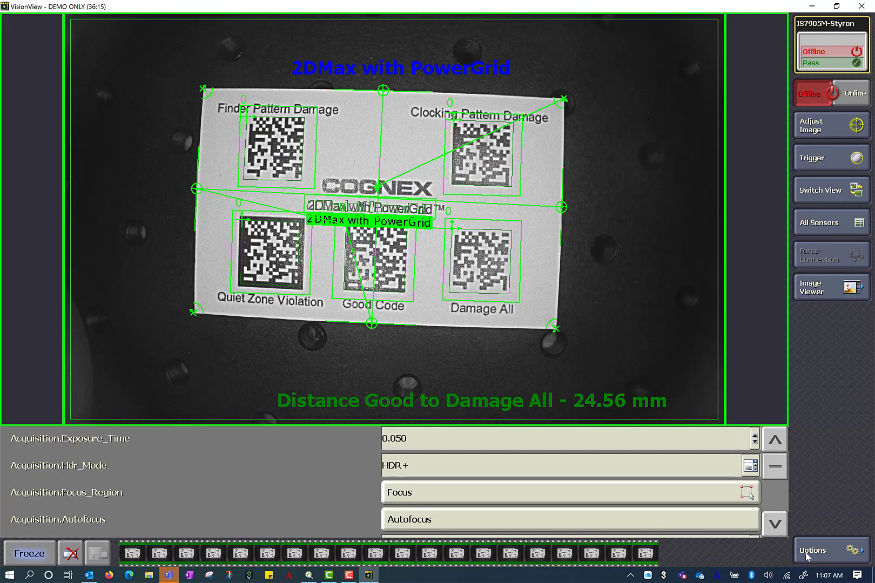
Confirm IS7905M-Styron back online, restore the four-sensor grid and bring up Options.
click(848, 95)
click(727, 193)
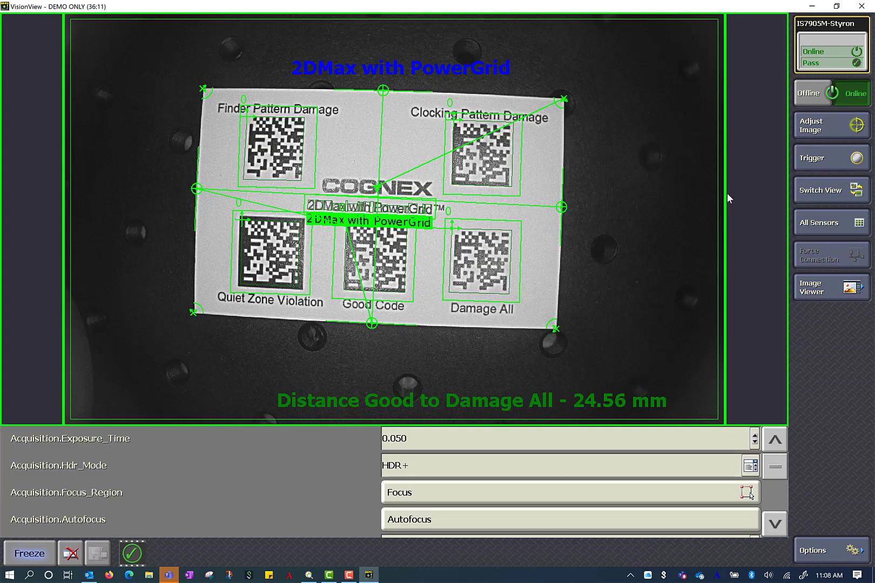
click(833, 193)
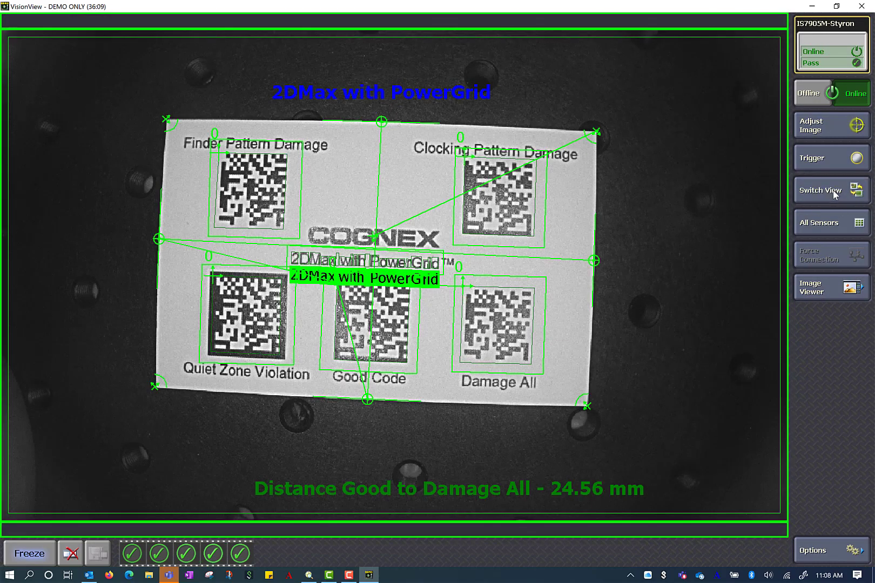
click(840, 226)
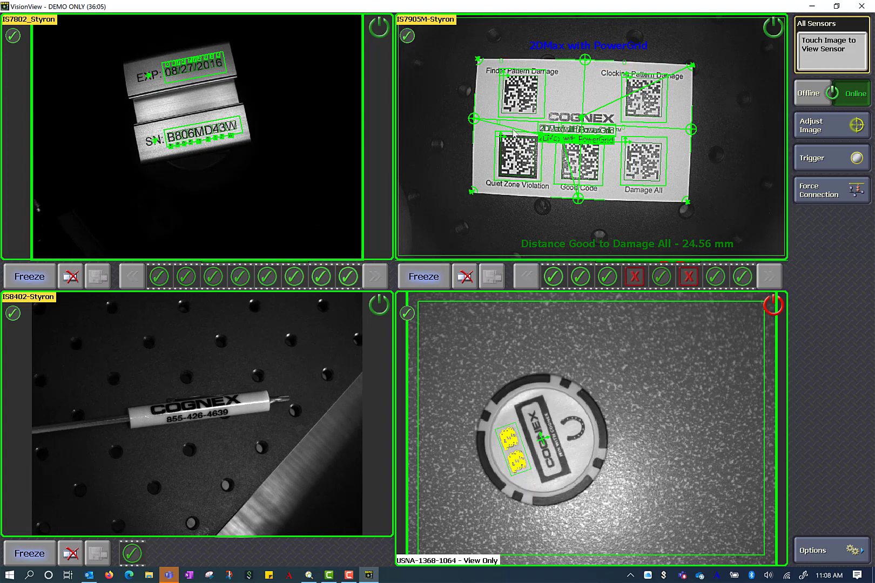
click(826, 559)
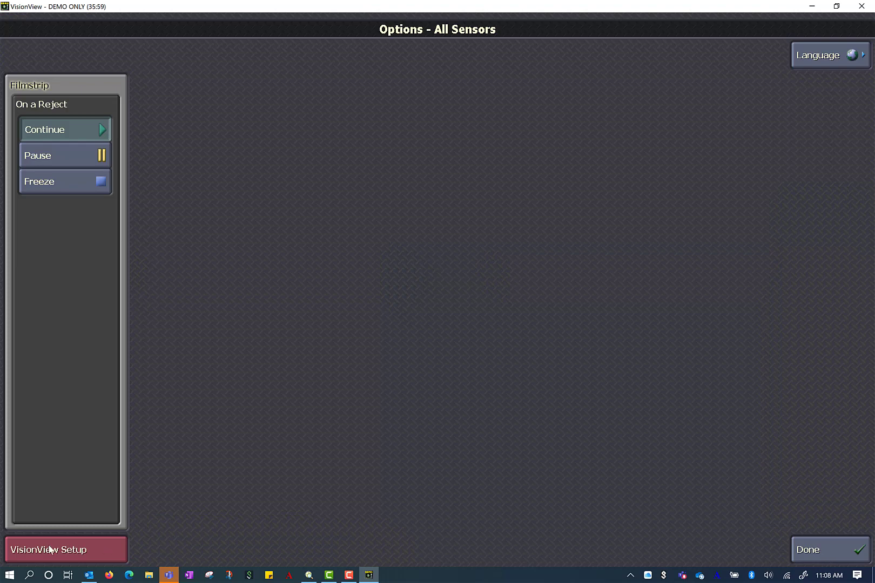
Go to VisionView Setup and leave the interface language as English.
click(72, 557)
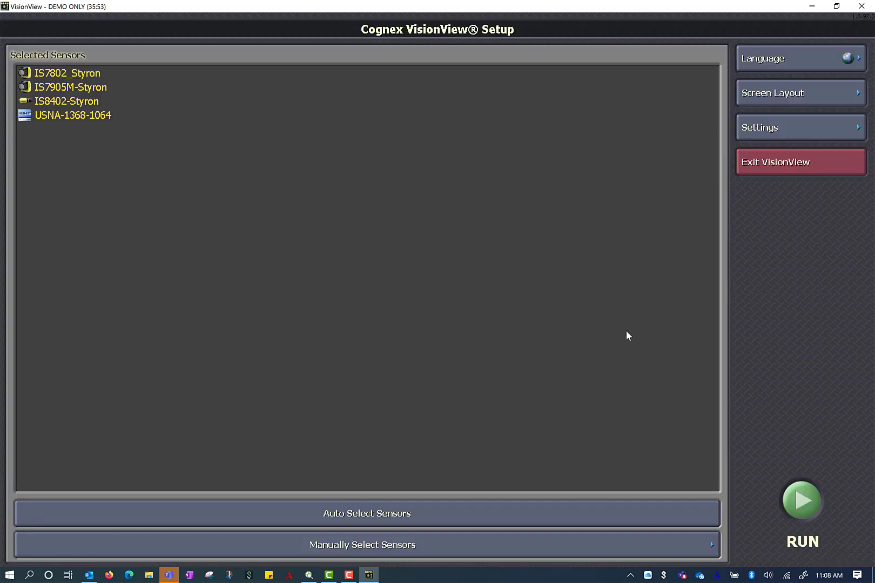
click(756, 58)
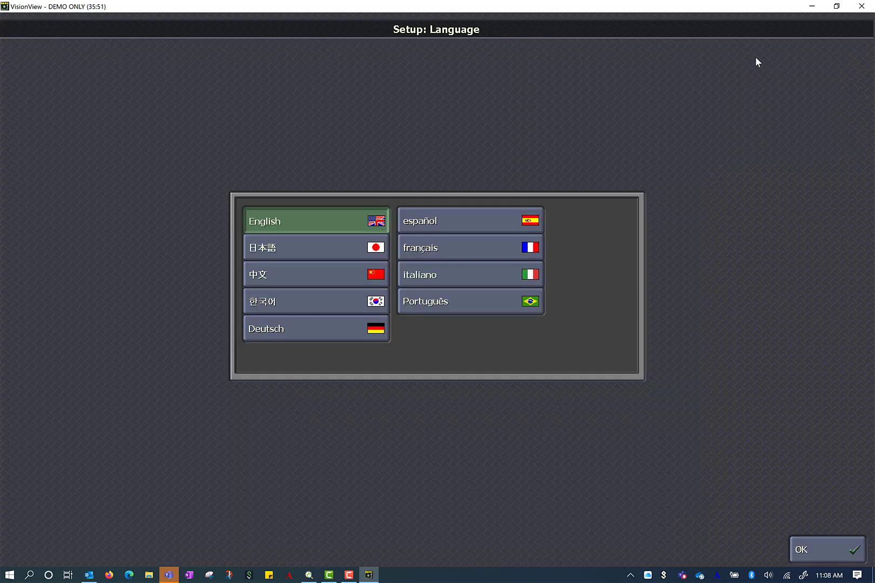
click(844, 546)
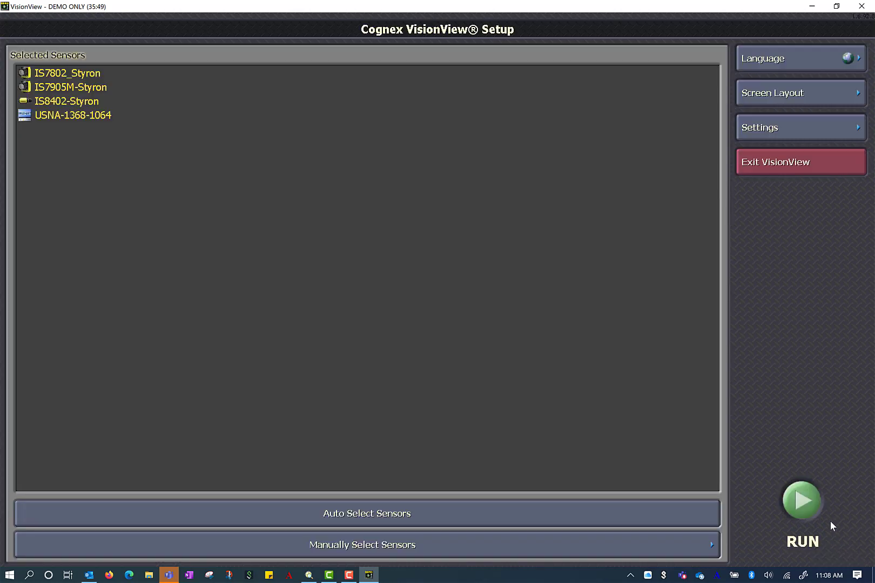
Review Operator Controls and Image Viewer Options under Screen Layout, cancelling without saving.
click(772, 97)
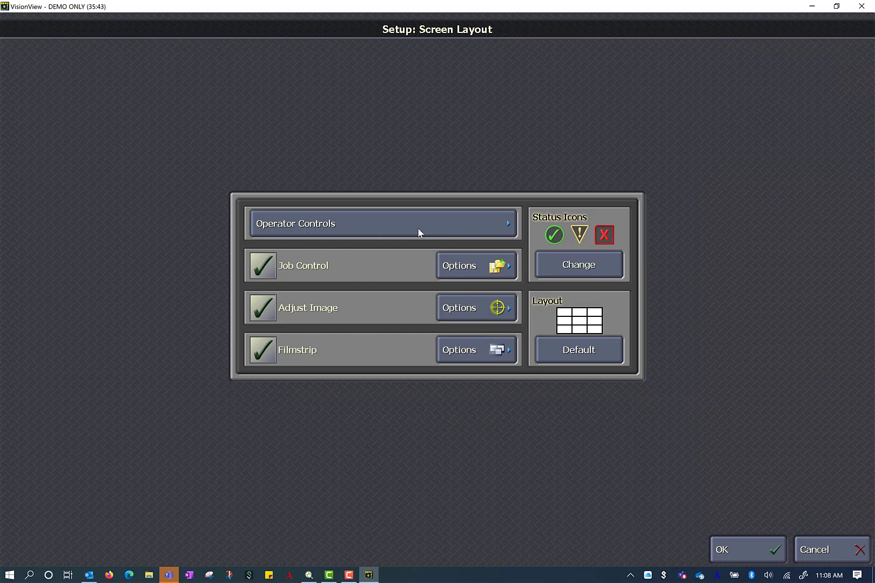
click(383, 225)
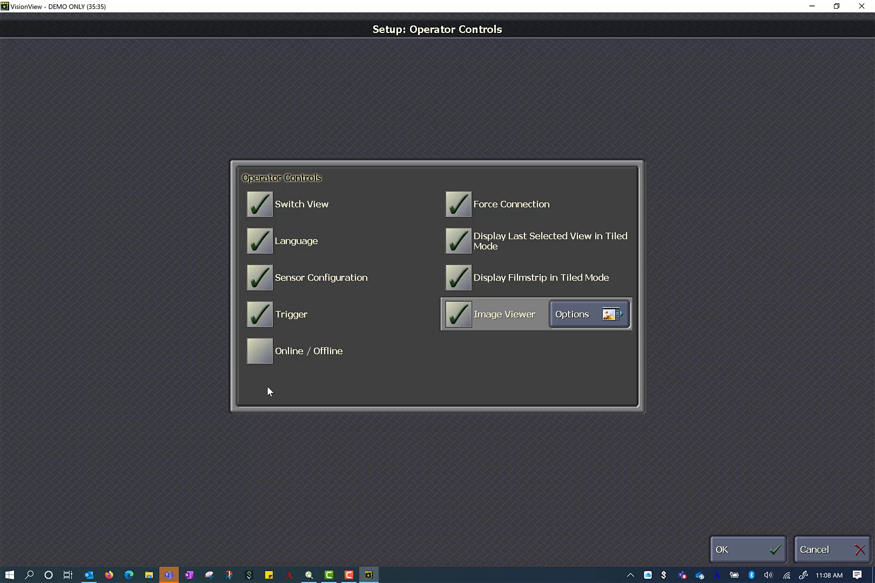
click(260, 357)
click(575, 320)
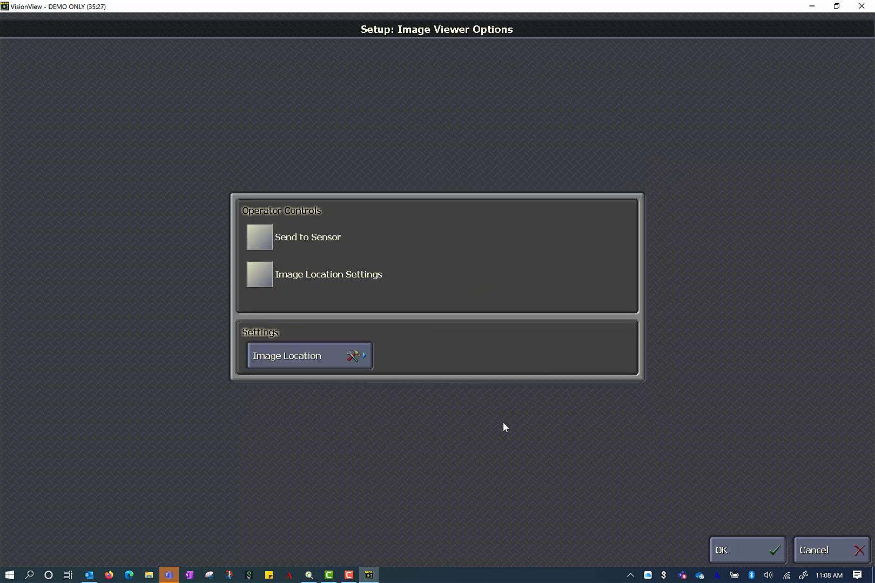
click(840, 555)
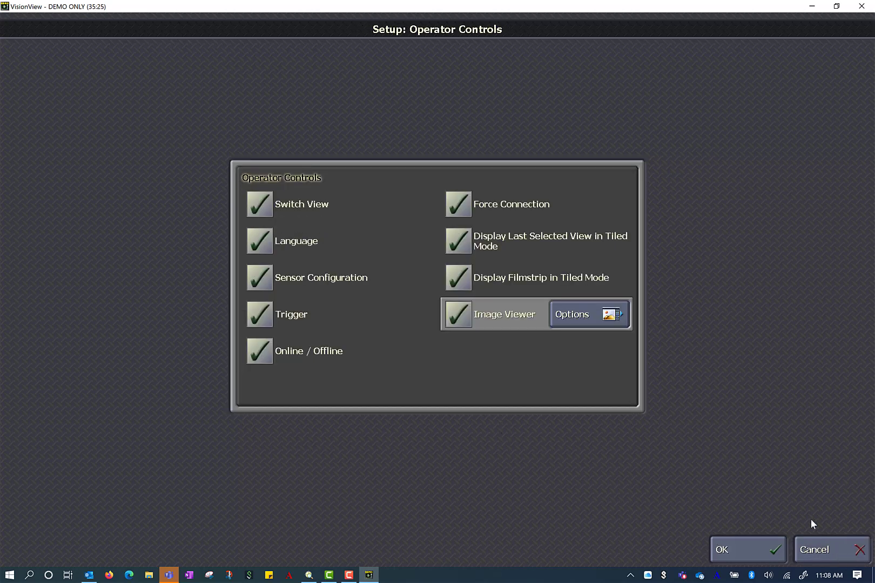
click(839, 553)
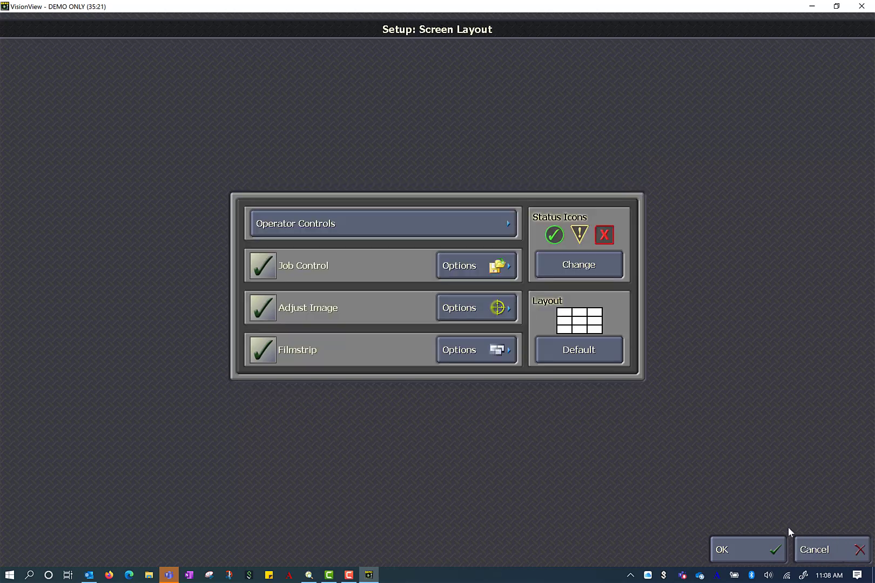
Review the Job Control and Adjust Image options, closing each without changes.
click(448, 267)
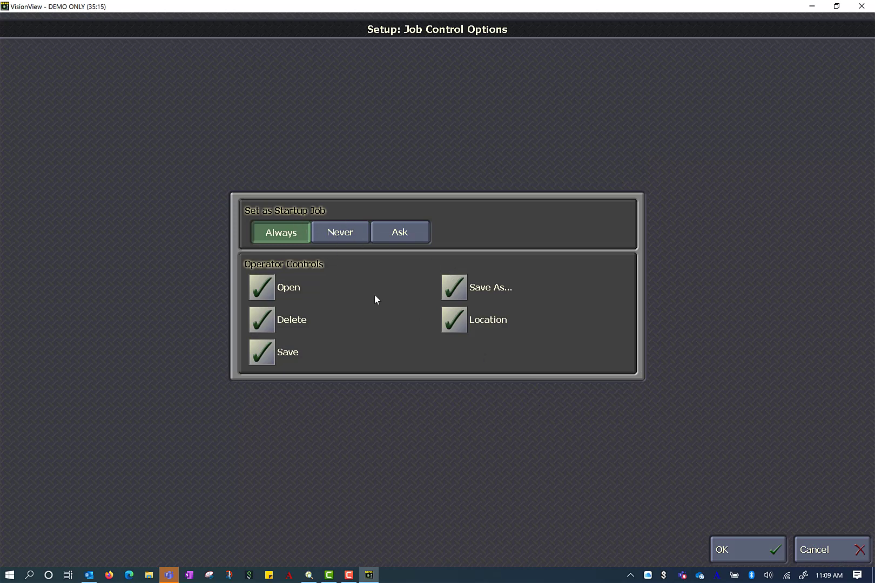
click(832, 552)
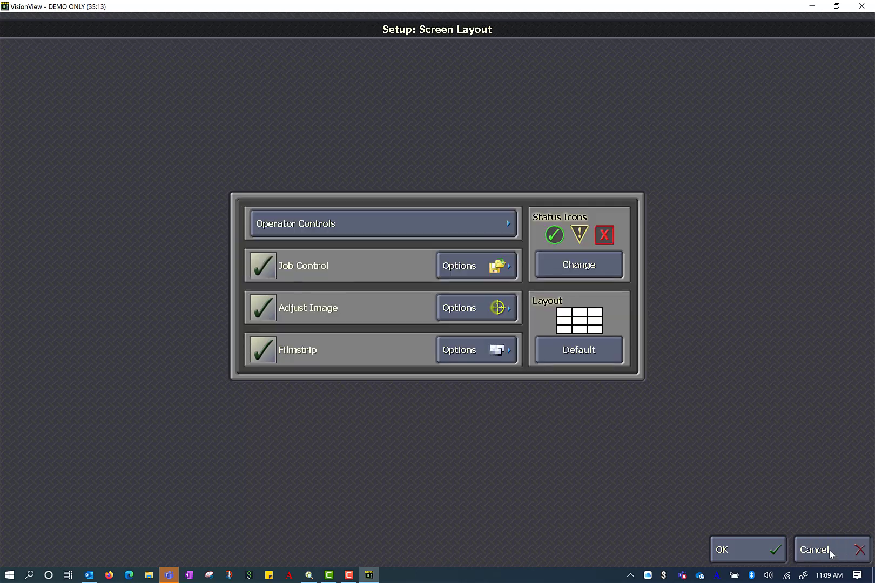
click(461, 312)
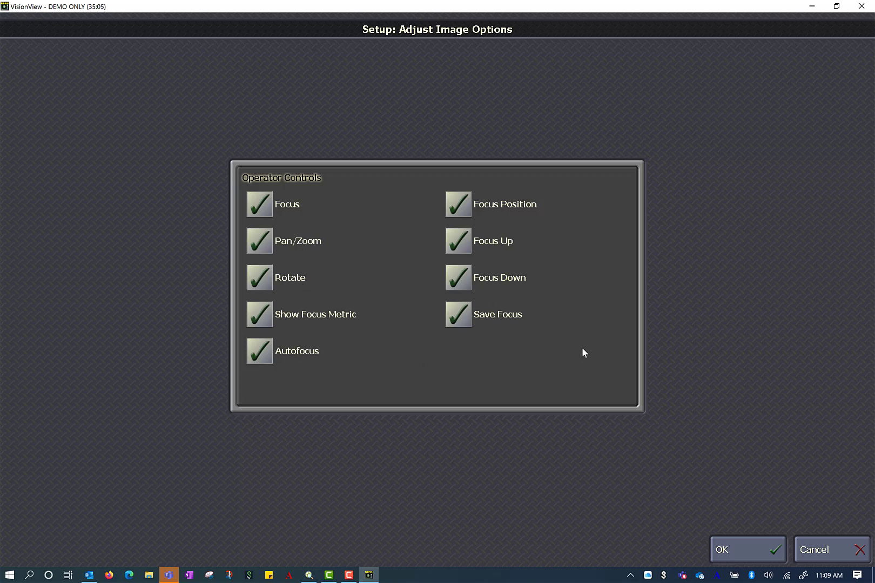
click(835, 545)
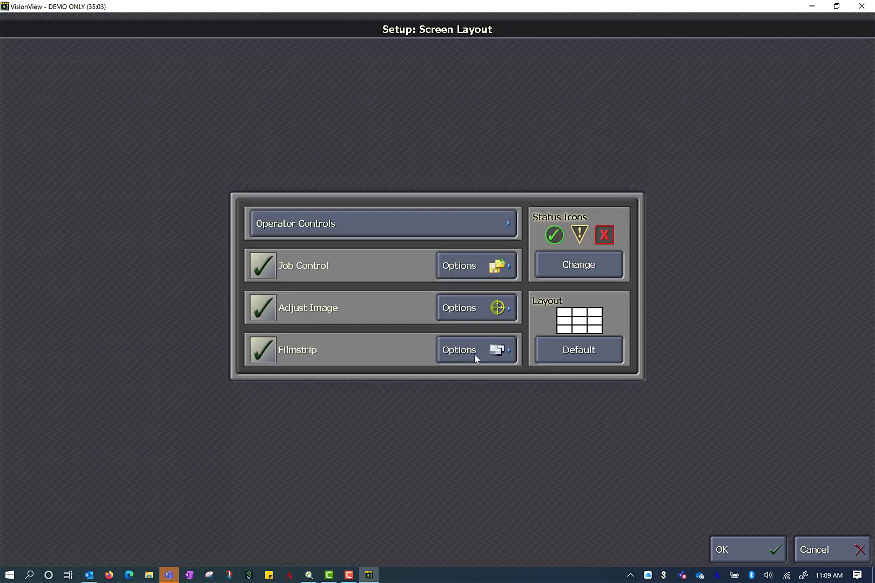
Check the Filmstrip reject settings (Continue on a reject, 5-second pause delay) and cancel unchanged.
click(474, 355)
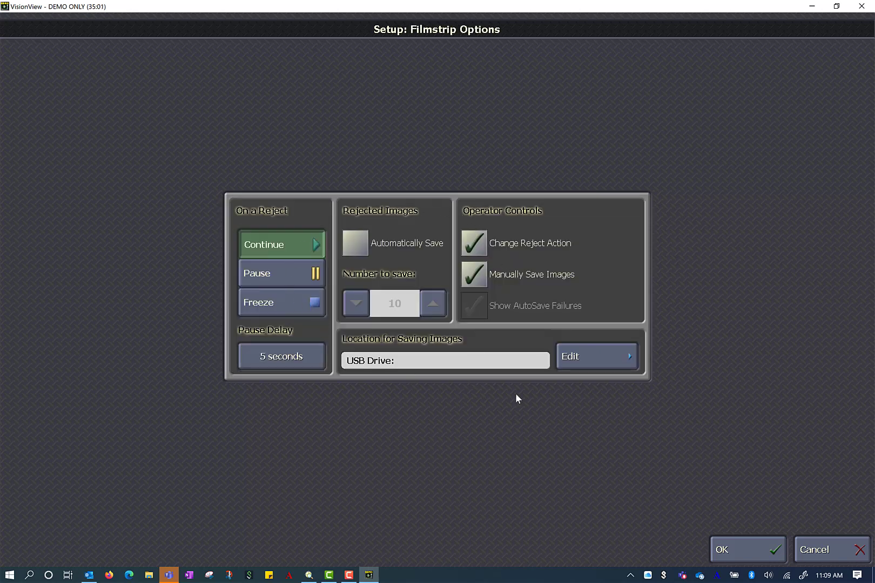
click(827, 556)
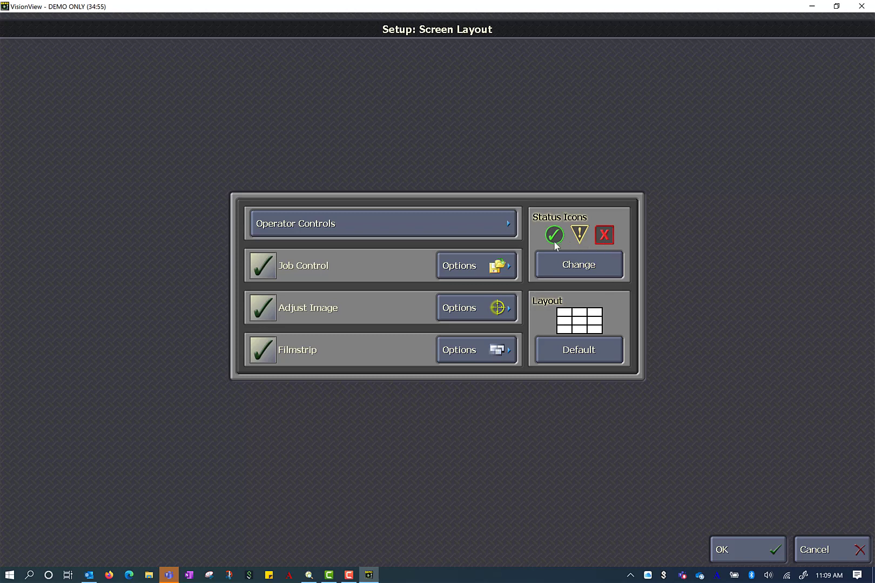
Switch status icons to green circle, yellow triangle, red square, and show the layout list.
click(599, 266)
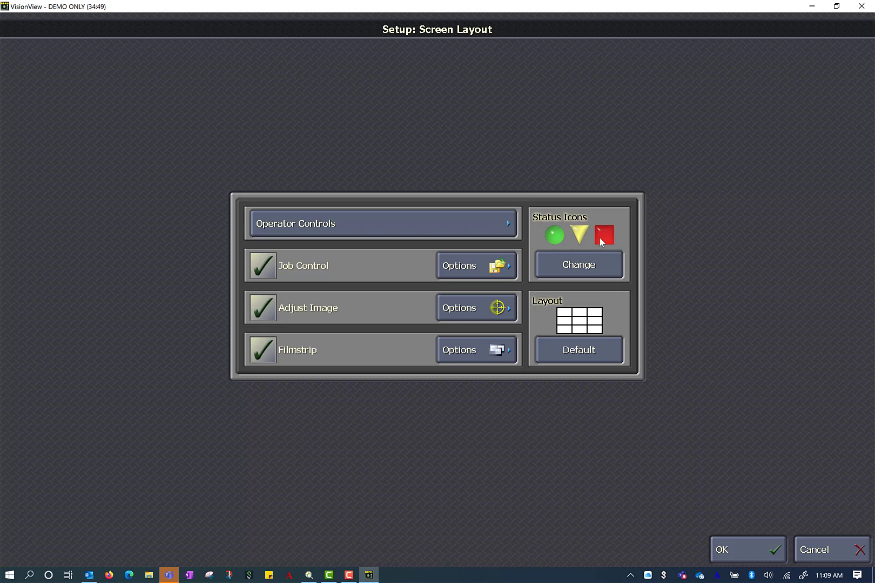
click(586, 359)
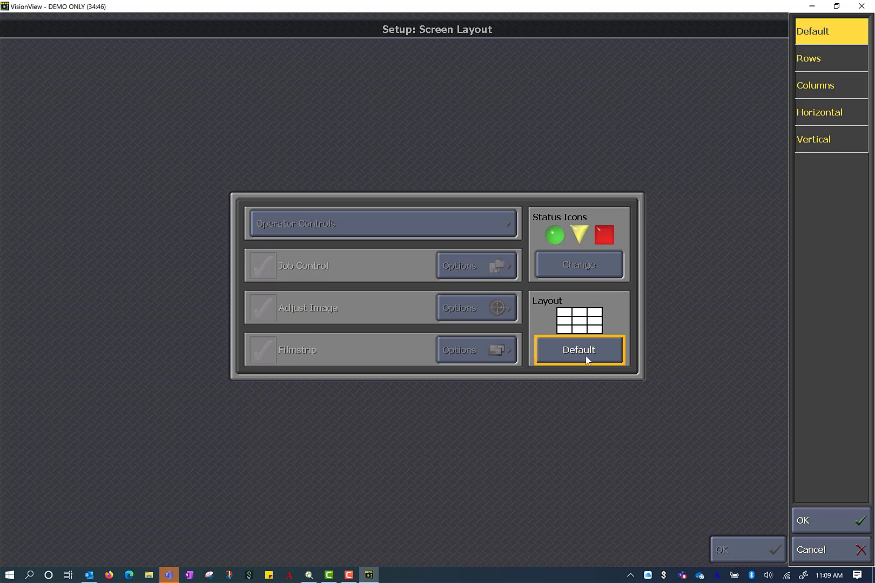
Preview the Rows and Columns layouts, then keep Default and leave Screen Layout unsaved.
click(819, 57)
click(820, 86)
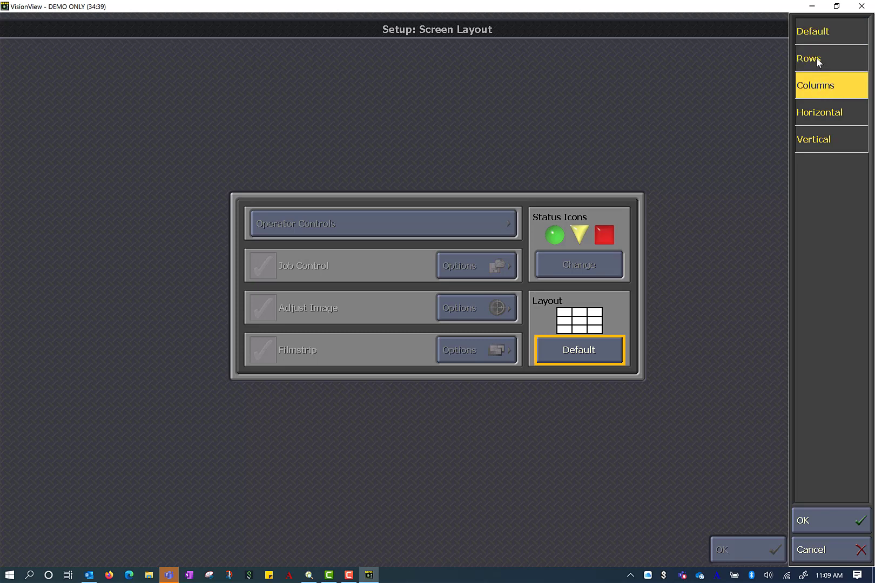
click(818, 59)
click(822, 86)
click(824, 66)
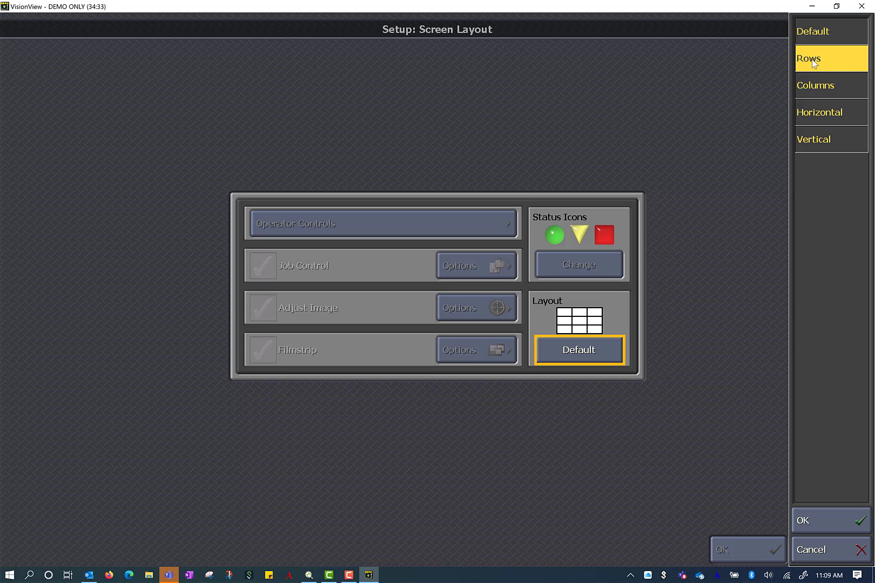
click(840, 87)
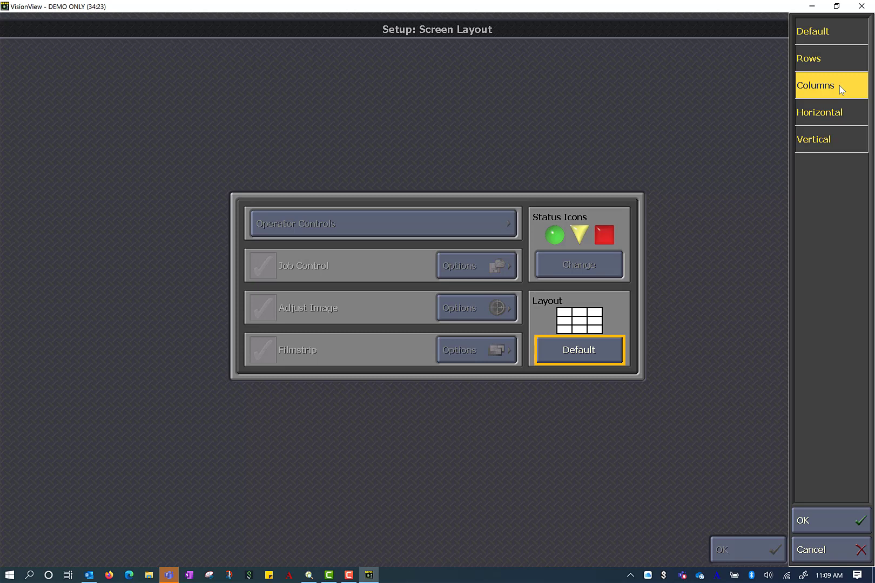
click(833, 25)
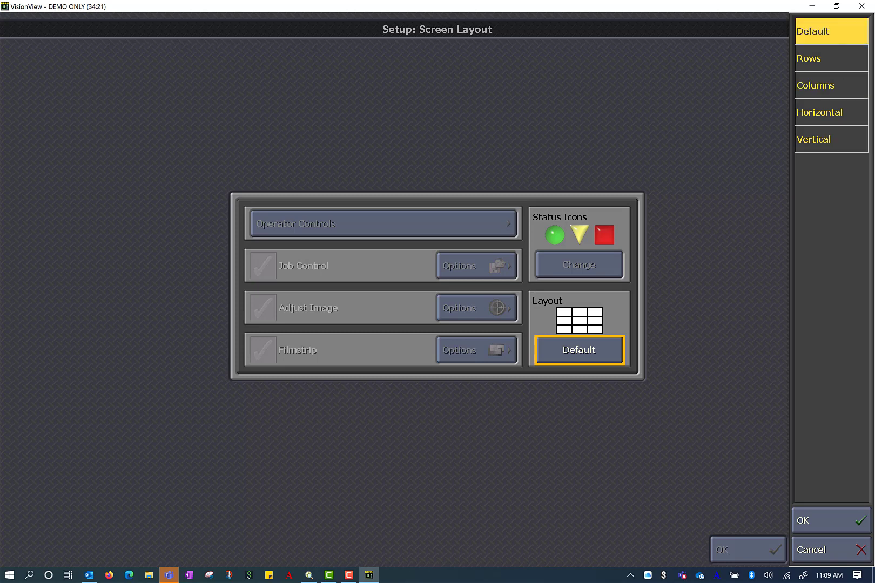
click(833, 553)
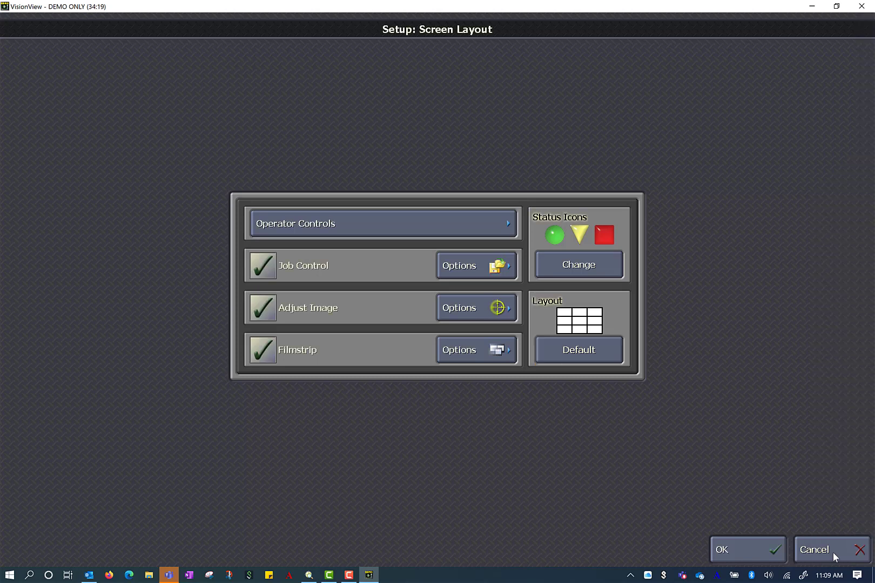
click(833, 553)
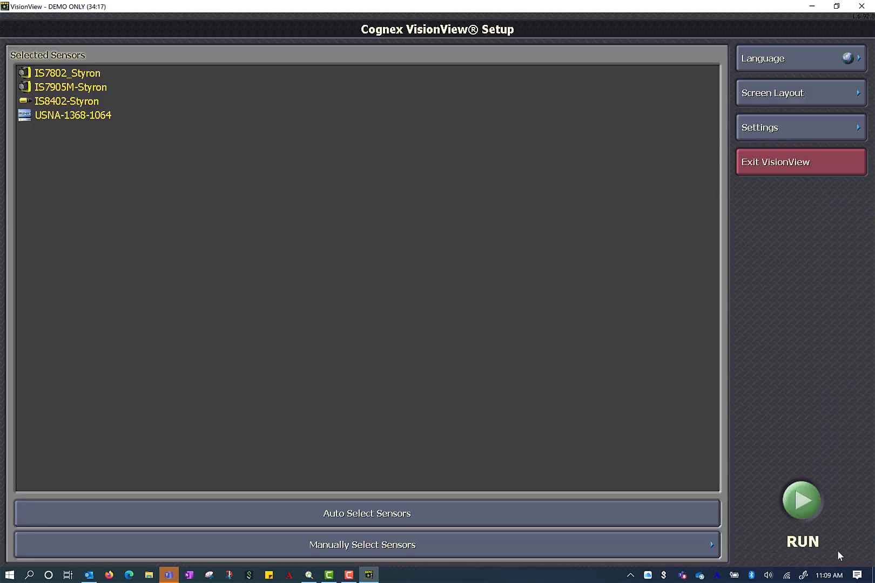
Go to the Setup: Settings page, where Restore View on Run is enabled under Startup.
click(785, 128)
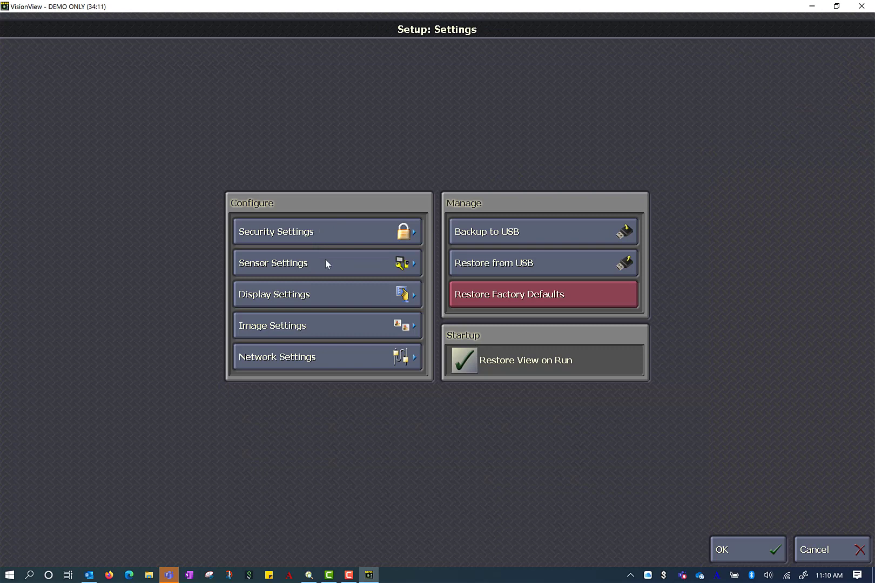
click(332, 294)
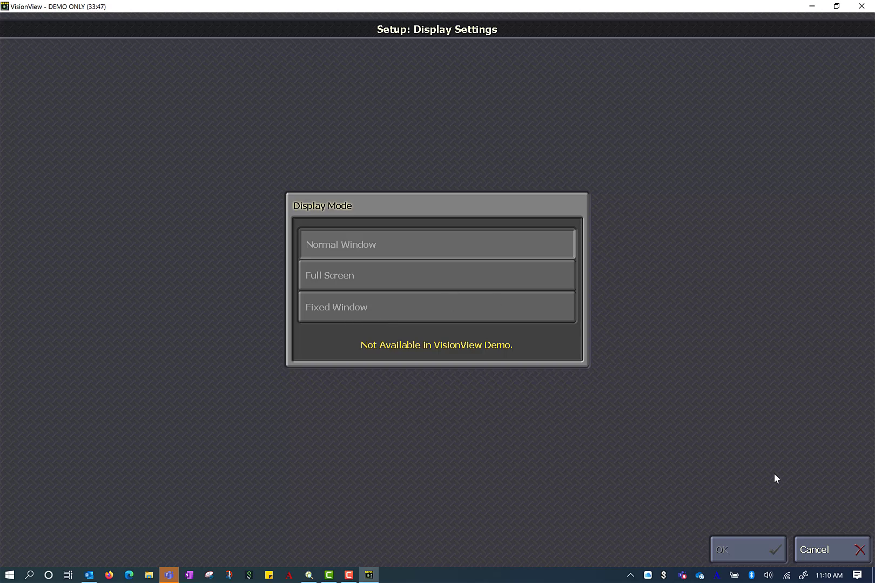
click(813, 549)
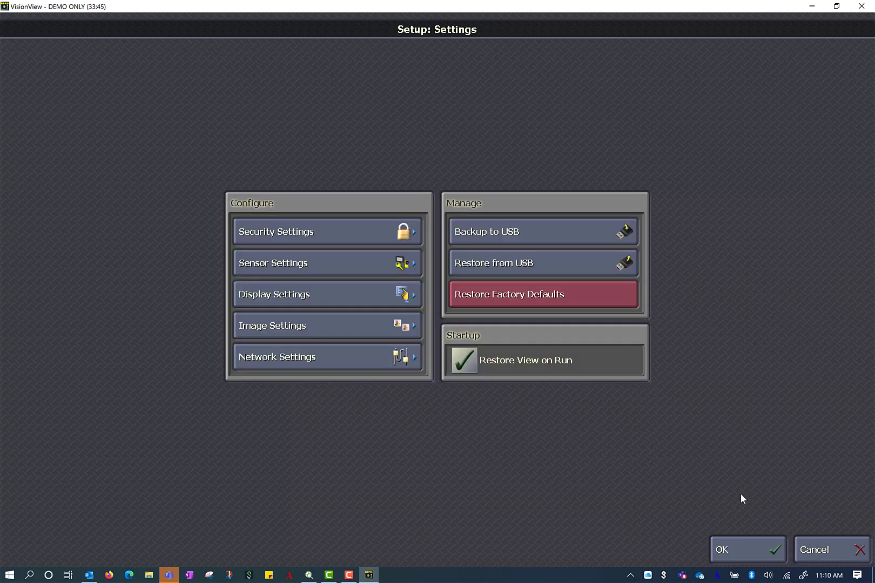
click(350, 331)
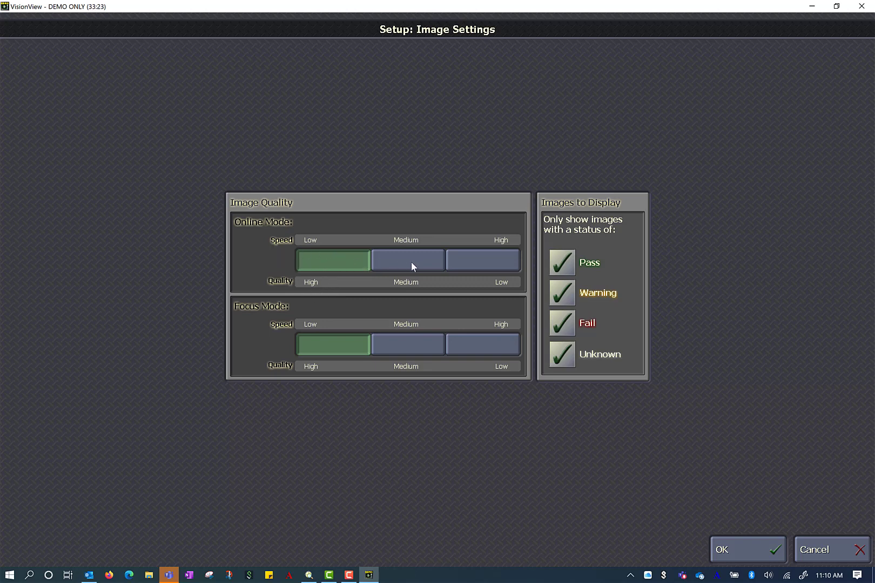
Try Online Mode at high speed and high quality, leave it at Low speed, and cancel.
click(479, 262)
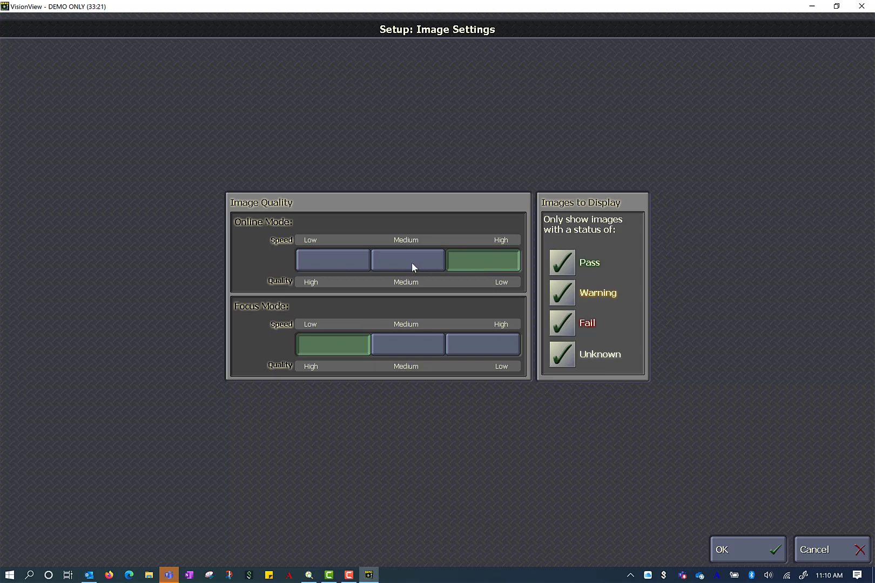
click(316, 270)
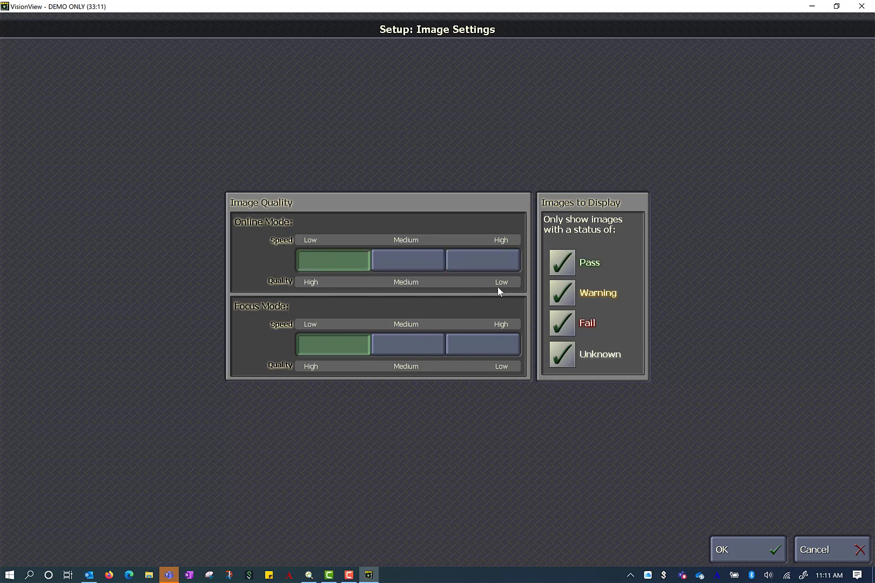
click(496, 262)
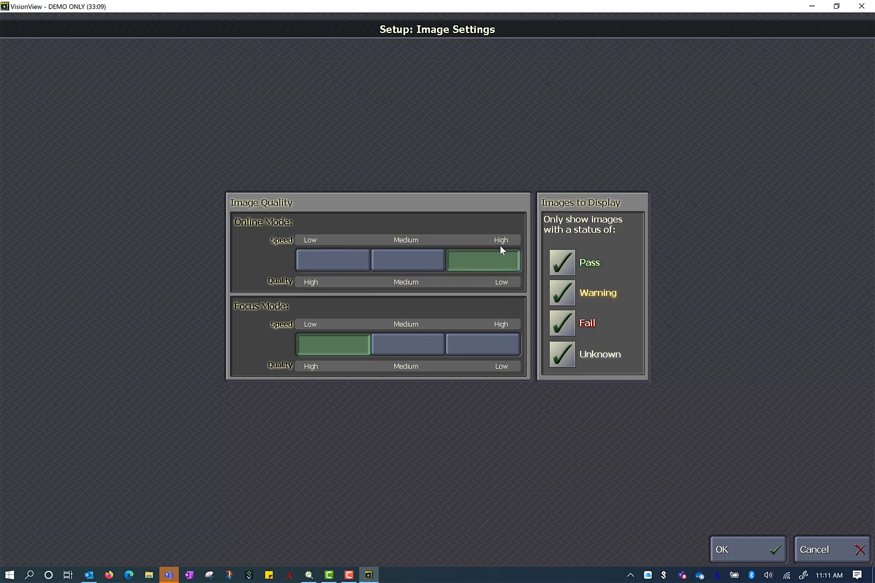
click(359, 258)
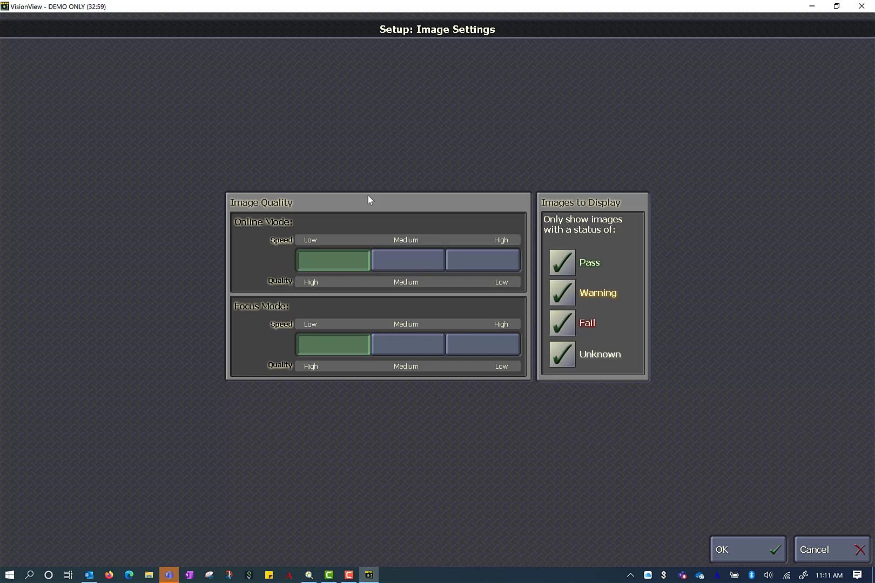
click(836, 557)
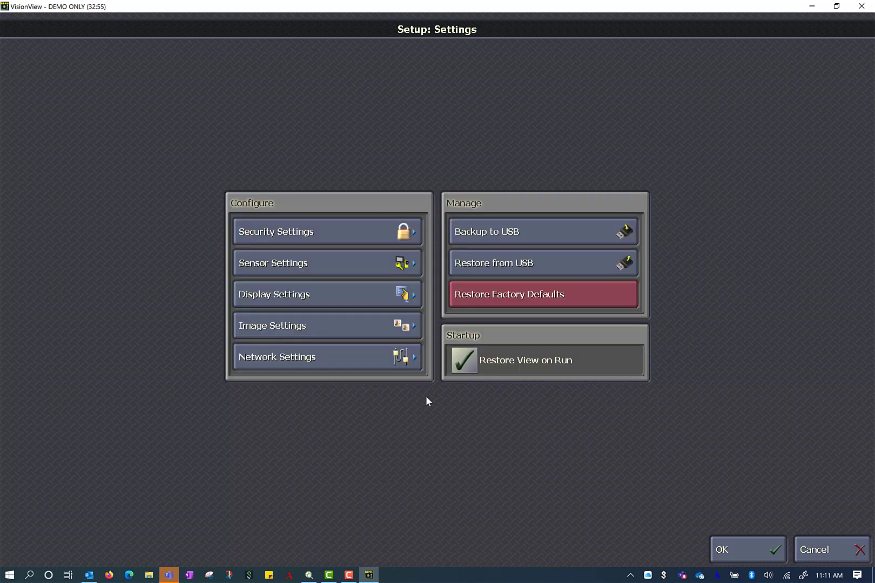
click(351, 354)
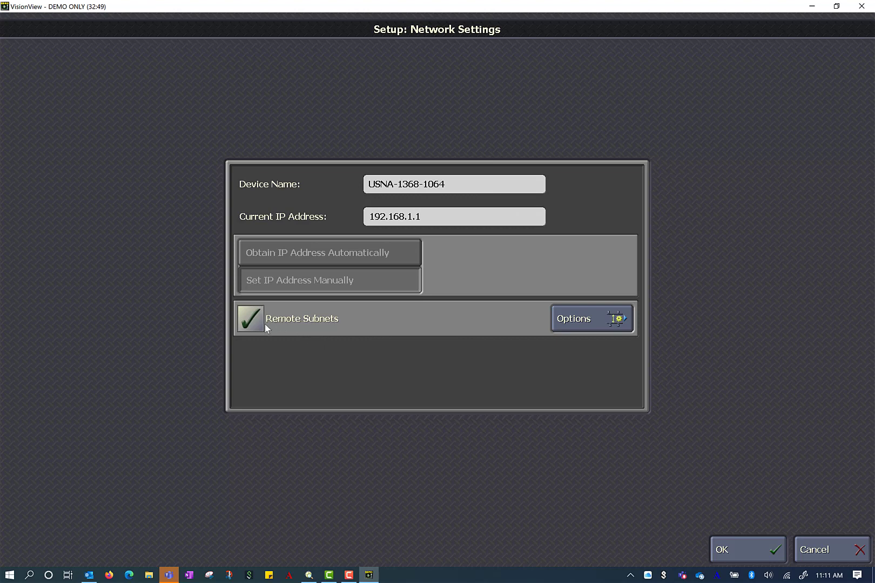
click(590, 326)
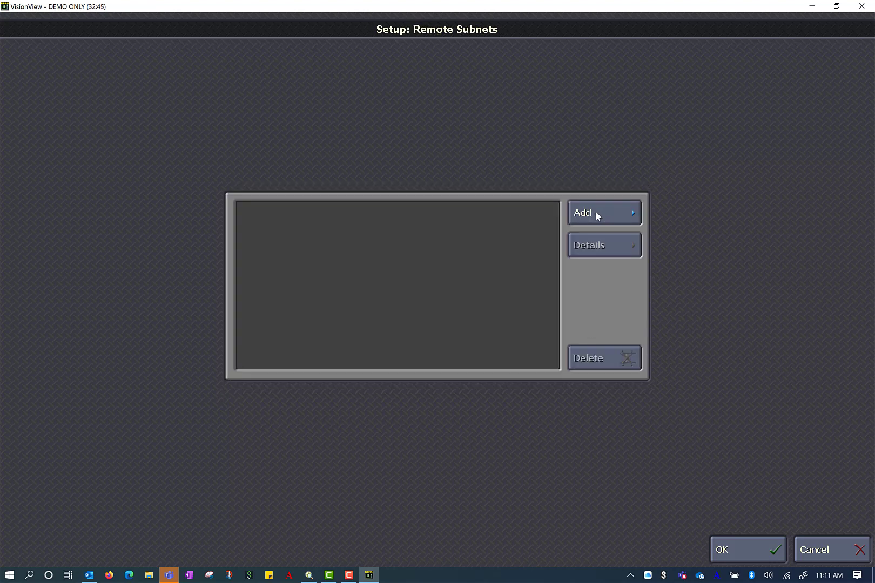
click(844, 542)
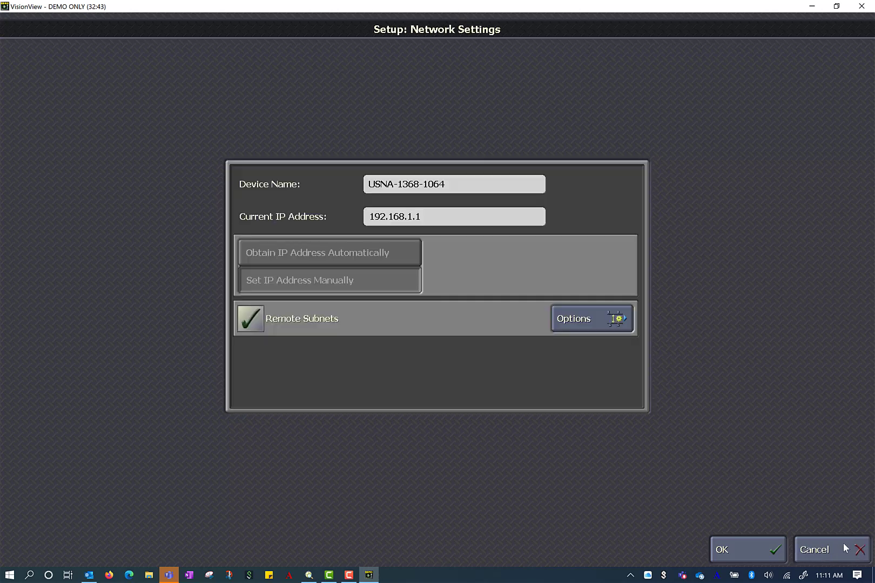
click(859, 550)
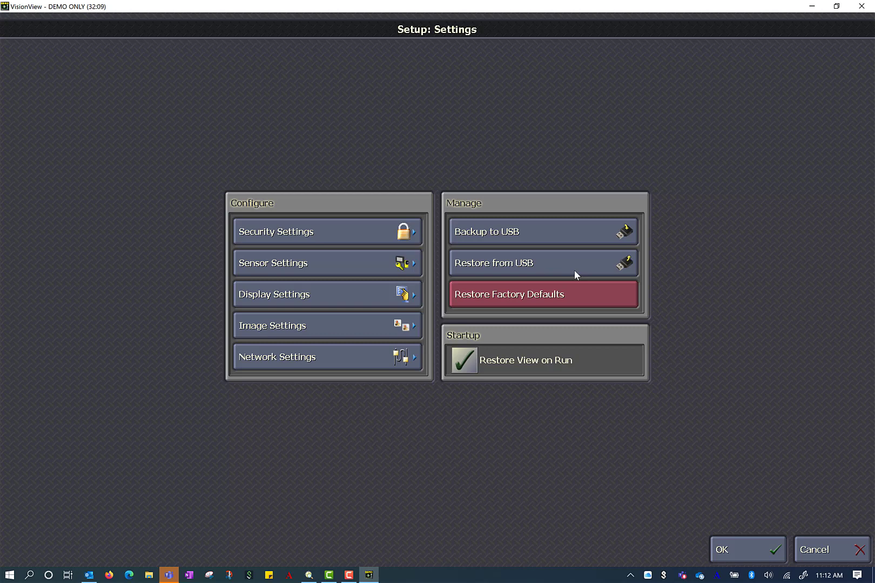
Cancel Setup: Settings to return to the four-sensor live run view.
click(849, 550)
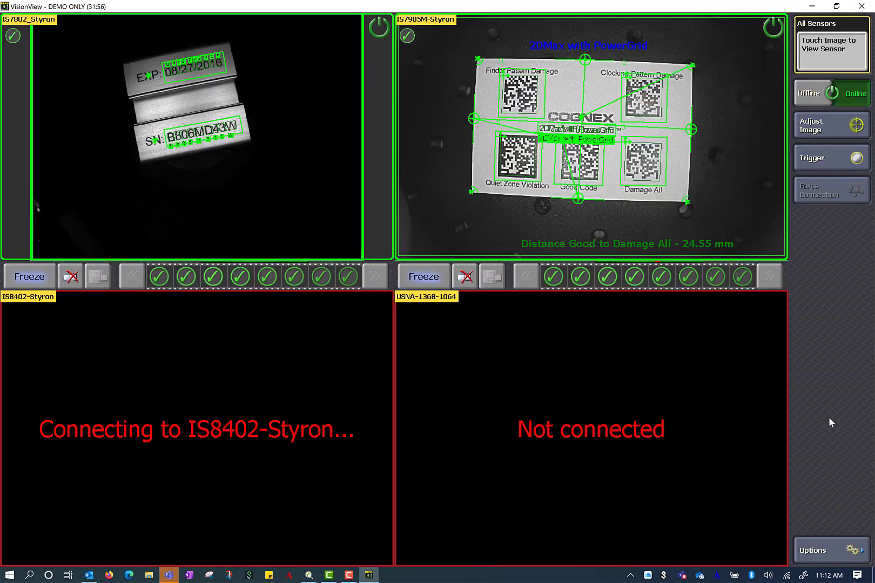